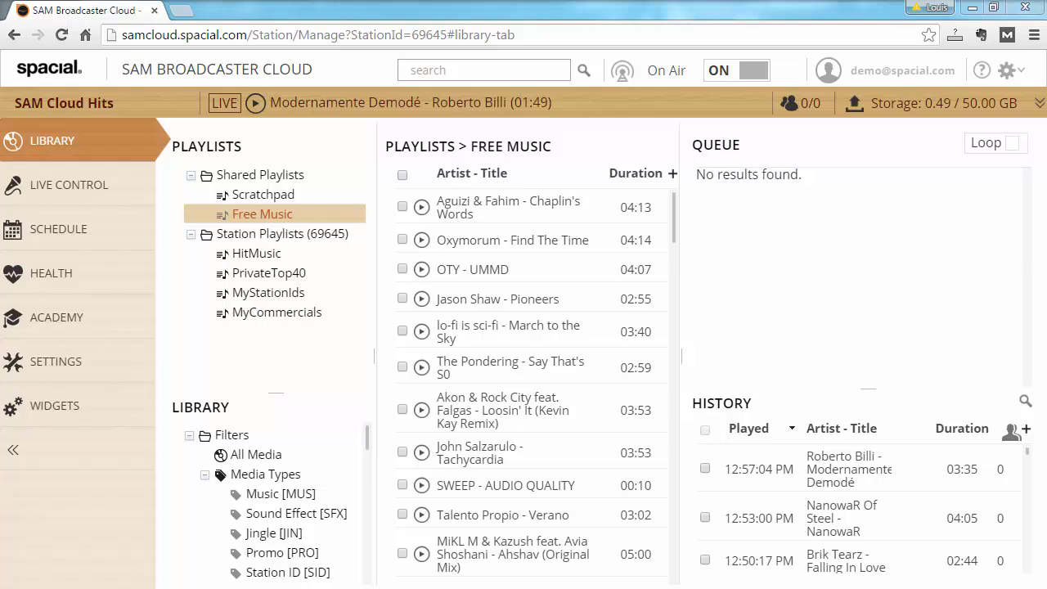
Step: Go to Settings and open the DJ Permissions page
{"action": "left_click", "coordinate": [78, 364]}
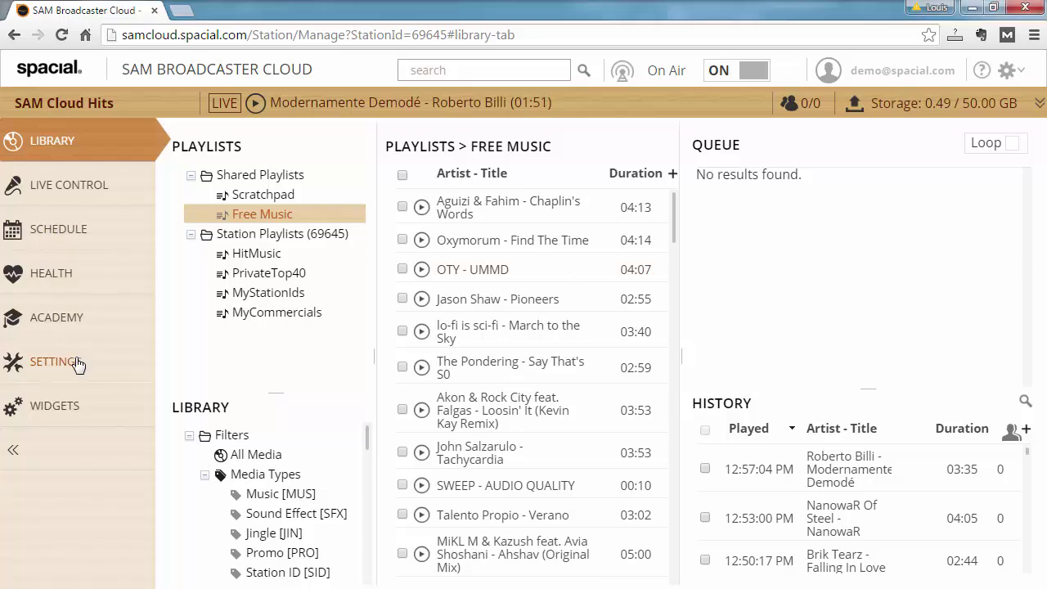
{"action": "left_click", "coordinate": [107, 450]}
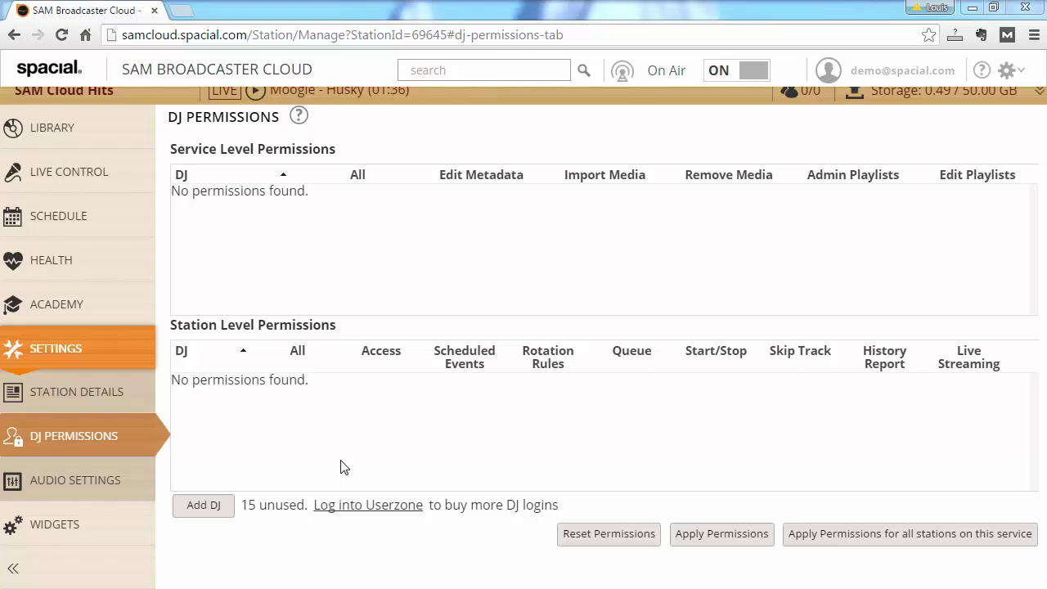
Step: Add a new DJ user, entering the DJ's e-mail address, first name and last name
{"action": "left_click", "coordinate": [218, 507]}
{"action": "left_click", "coordinate": [507, 283]}
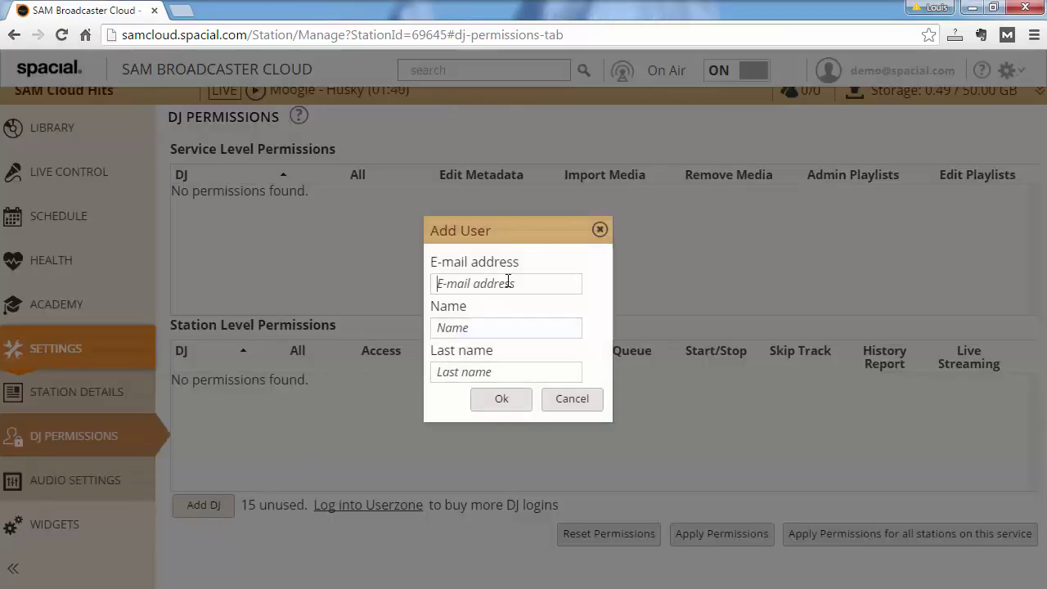
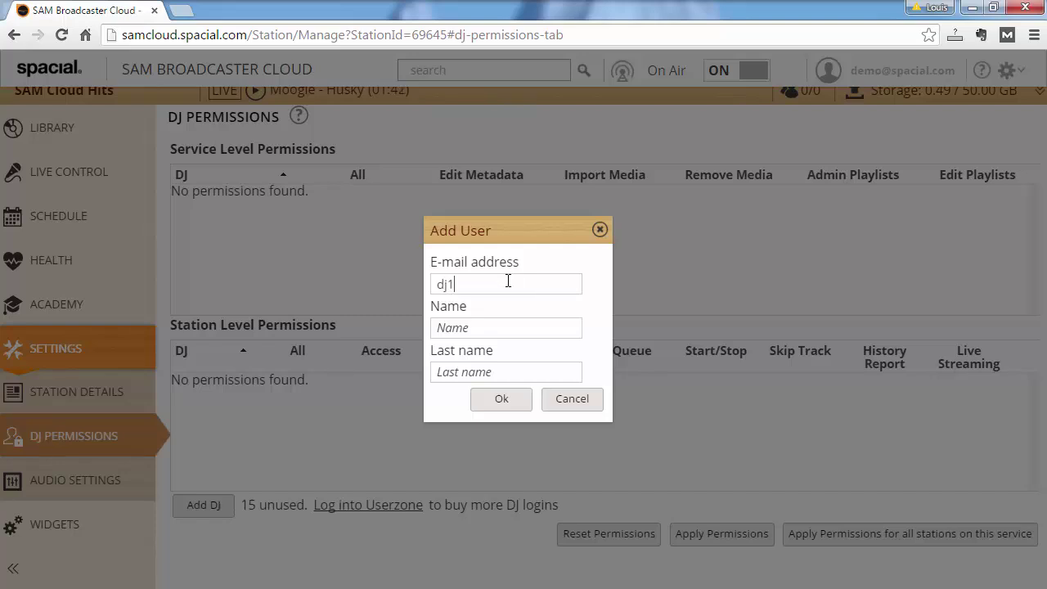
{"action": "key", "text": "Tab"}
{"action": "type", "text": "DJ"}
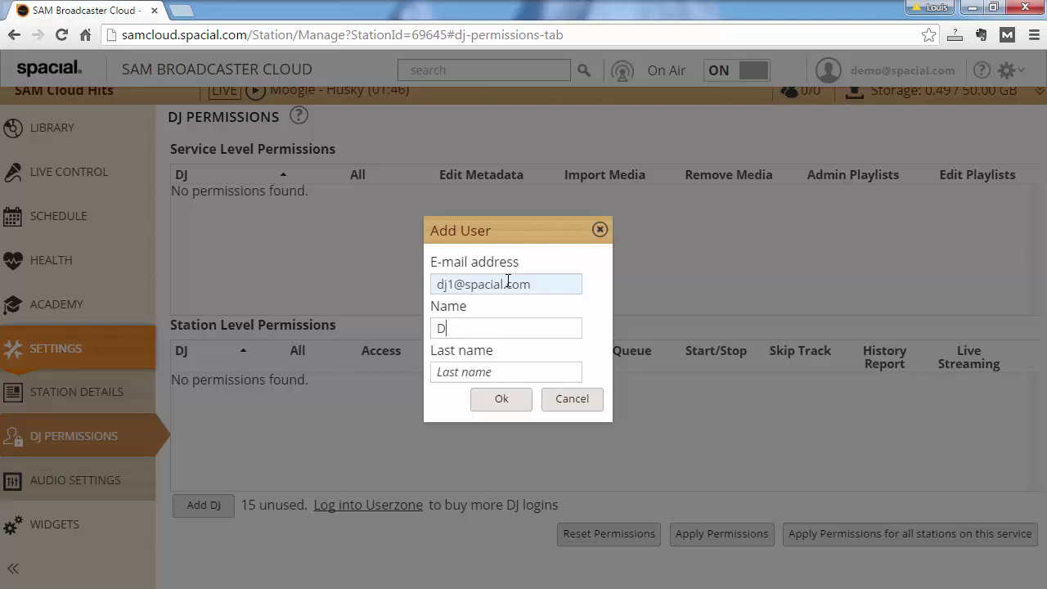
{"action": "key", "text": "Tab"}
{"action": "type", "text": "One"}
{"action": "left_click", "coordinate": [513, 403]}
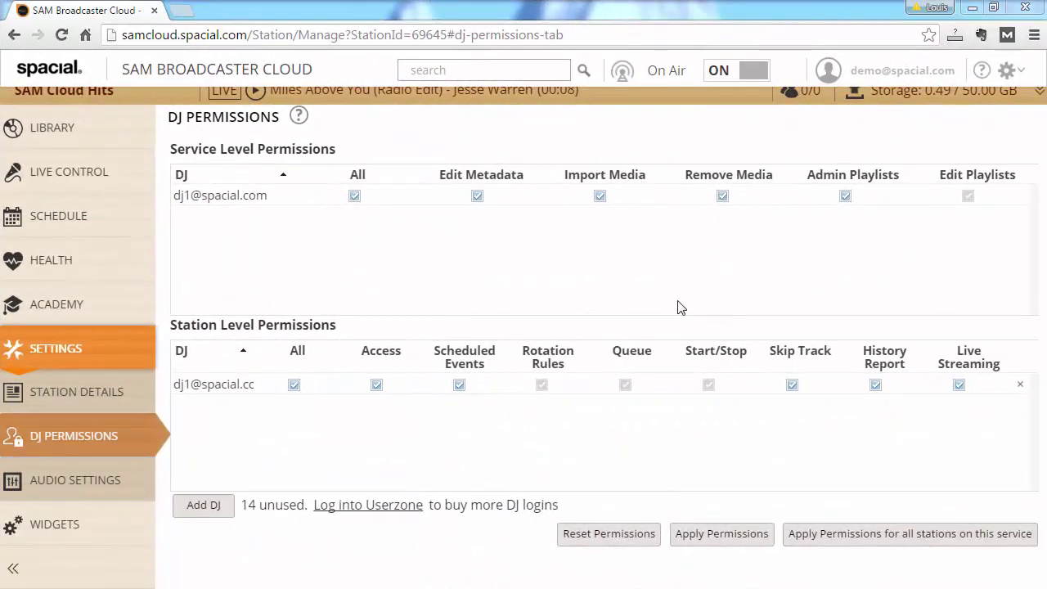
Step: Clear the DJ's service-level All permissions, tick Edit Playlists and toggle Admin Playlists
{"action": "left_click", "coordinate": [354, 196]}
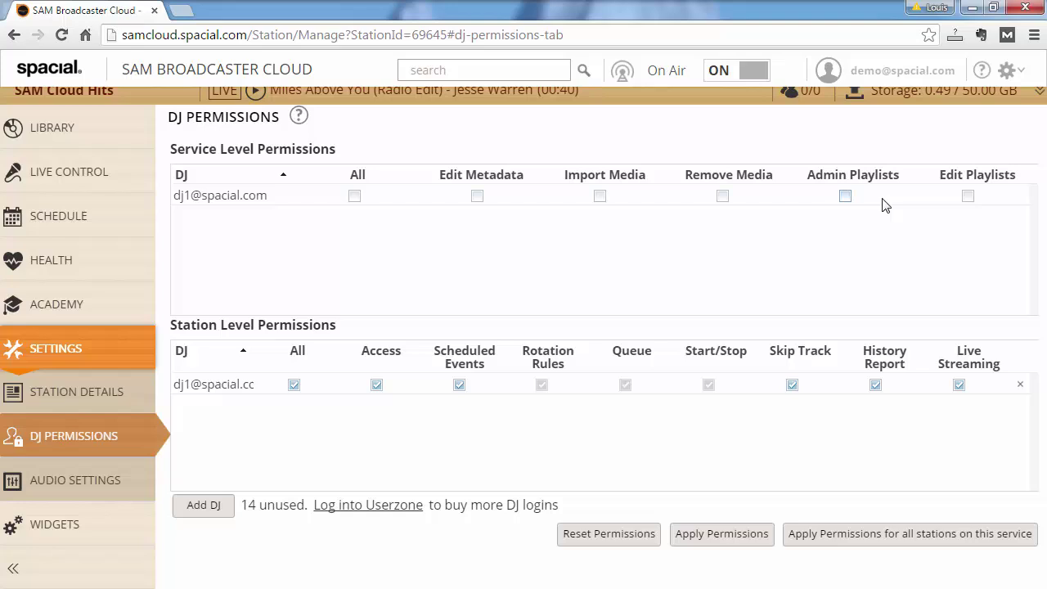
{"action": "left_click", "coordinate": [972, 202]}
{"action": "left_click", "coordinate": [847, 199]}
Step: Clear Edit Playlists and all station-level permissions, grant station Access, leaving Queue unchecked
{"action": "left_click", "coordinate": [968, 198]}
{"action": "left_click", "coordinate": [294, 386]}
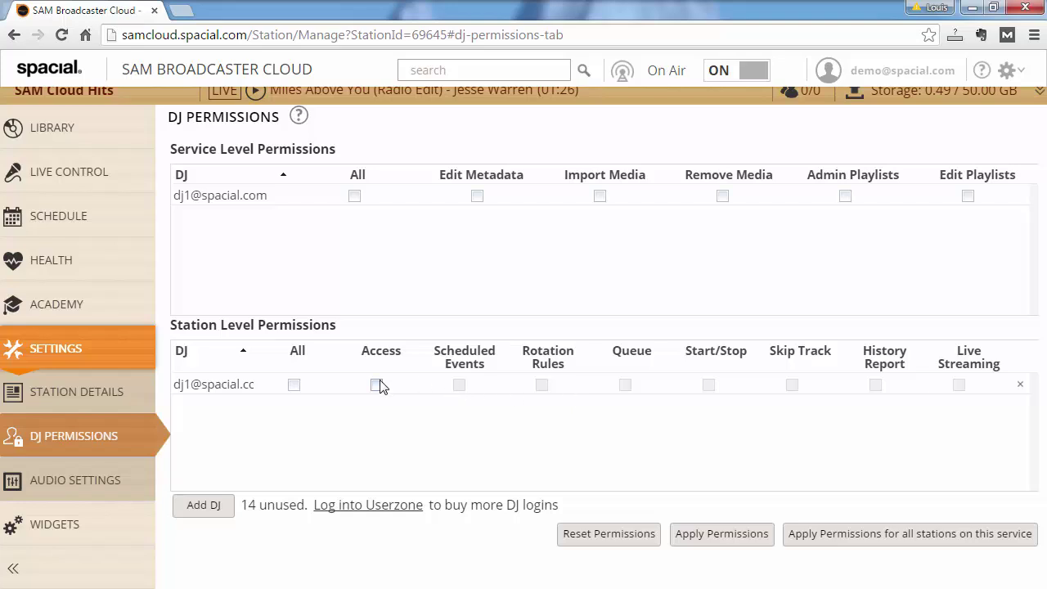
{"action": "left_click", "coordinate": [380, 388]}
{"action": "left_click", "coordinate": [377, 385]}
{"action": "left_click", "coordinate": [627, 386]}
{"action": "left_click", "coordinate": [626, 386]}
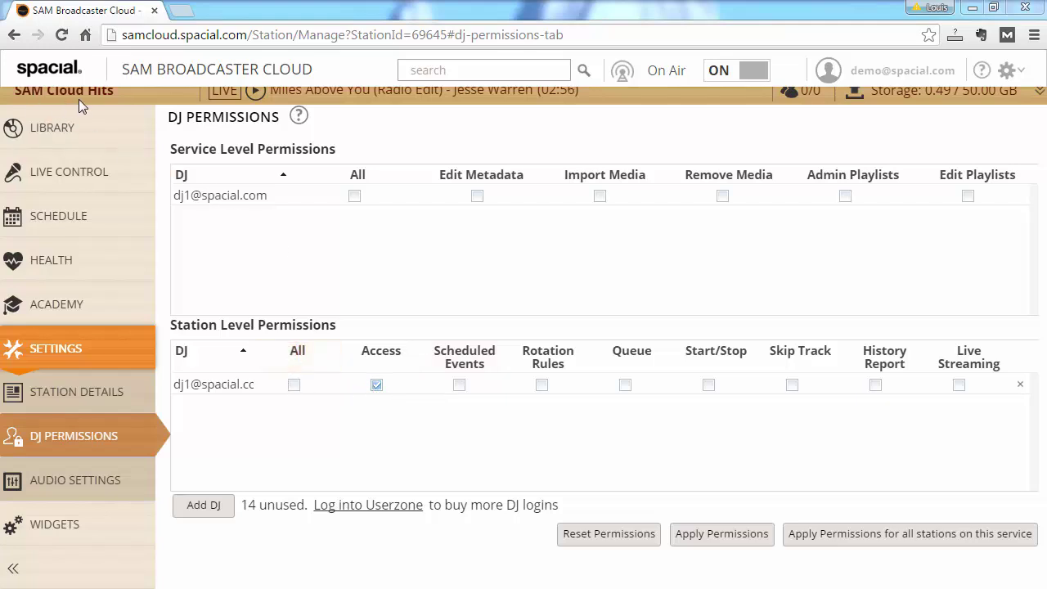
Step: Apply the permission changes and sign in with the DJ's credentials
{"action": "left_click", "coordinate": [717, 537]}
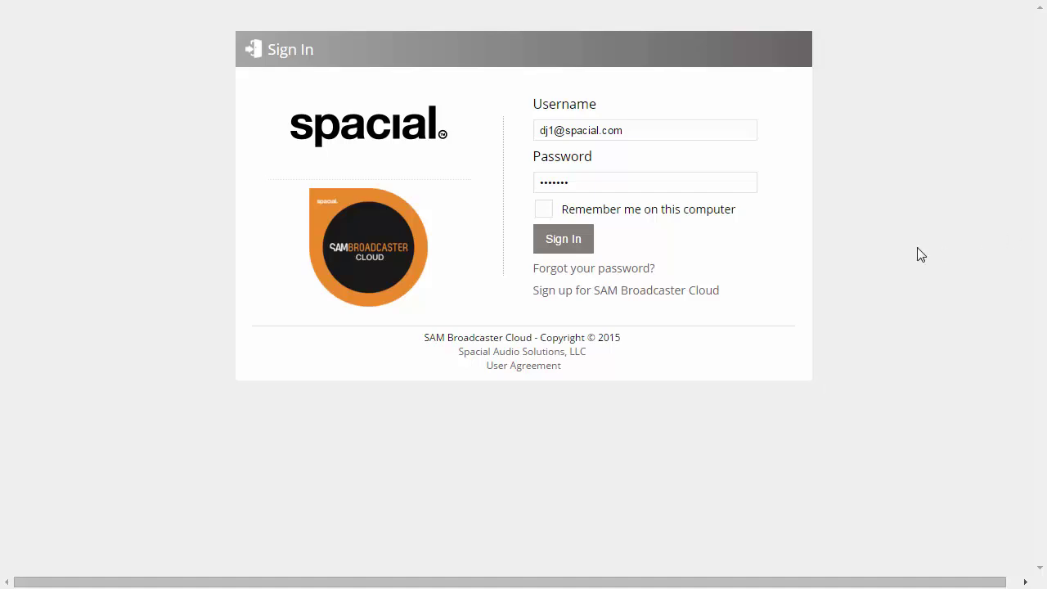
{"action": "left_click", "coordinate": [572, 248]}
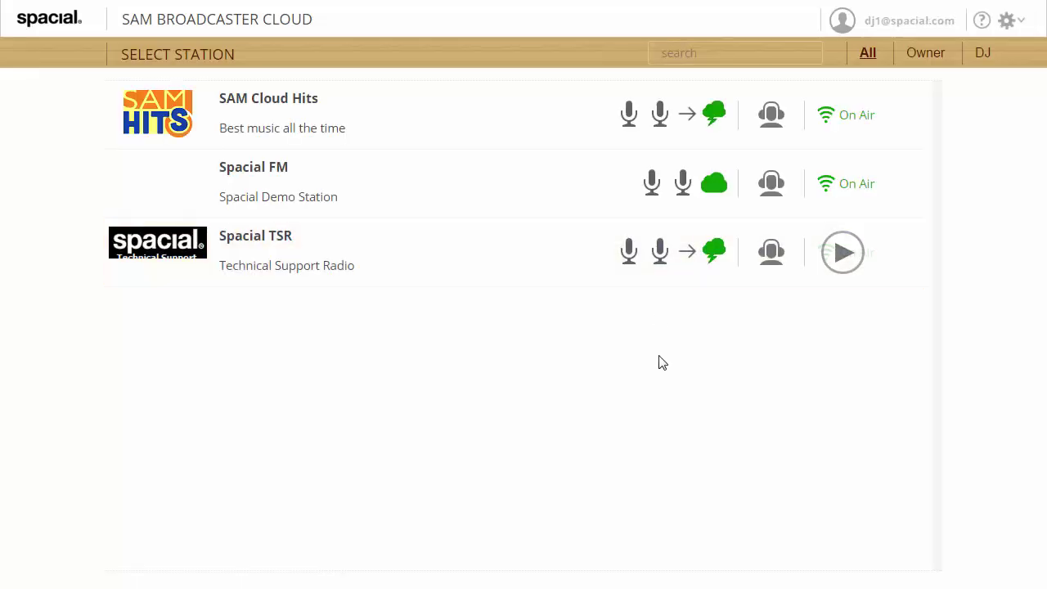
Step: Filter the station list by Owner, then DJ, and open SAM Cloud Hits
{"action": "mouse_move", "coordinate": [816, 254]}
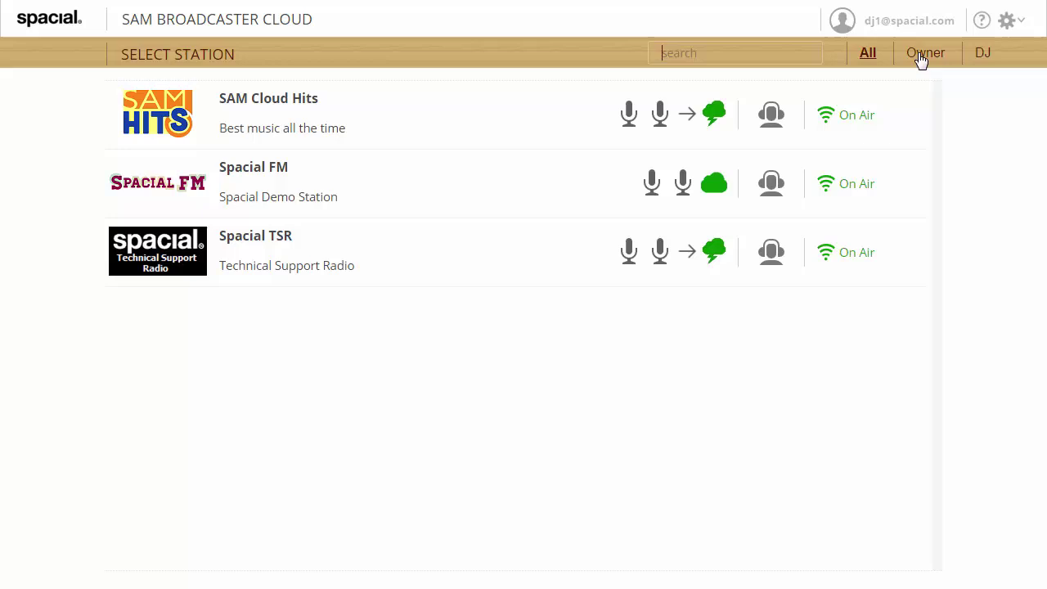
{"action": "left_click", "coordinate": [919, 59]}
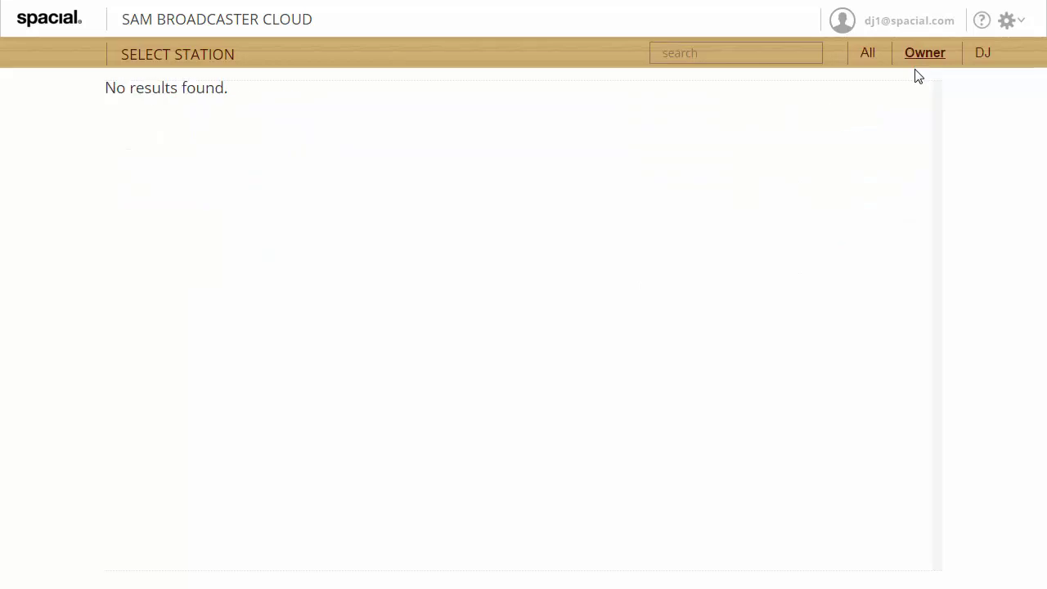
{"action": "left_click", "coordinate": [983, 56]}
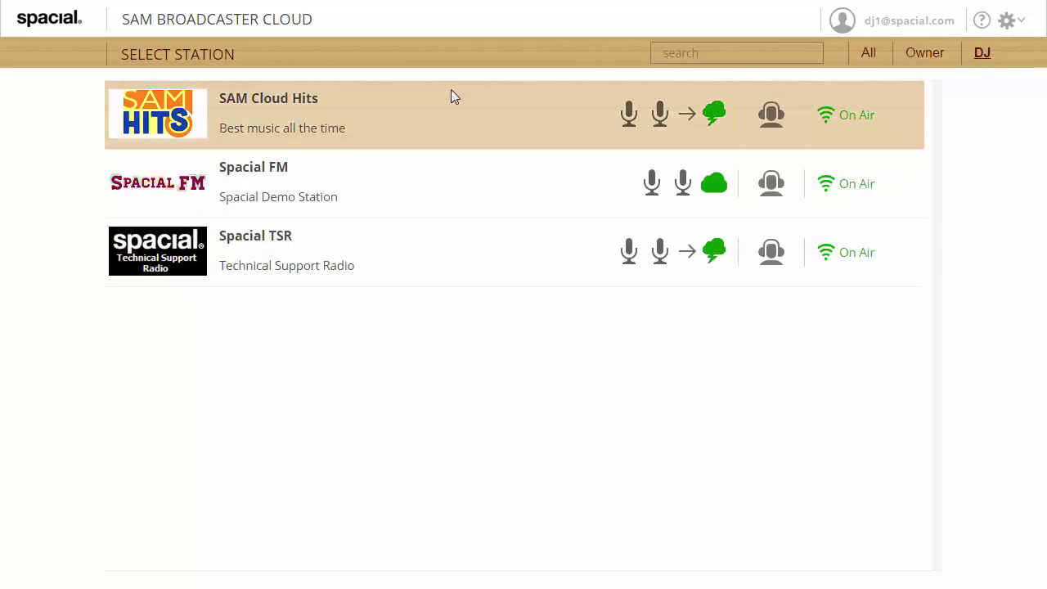
{"action": "mouse_move", "coordinate": [344, 131]}
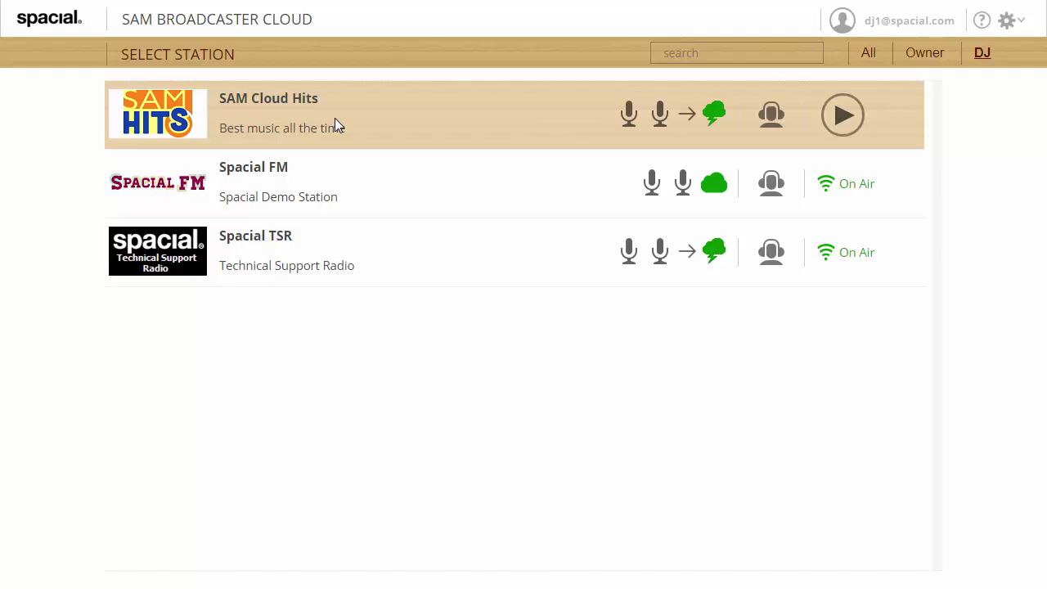
{"action": "left_click", "coordinate": [473, 170]}
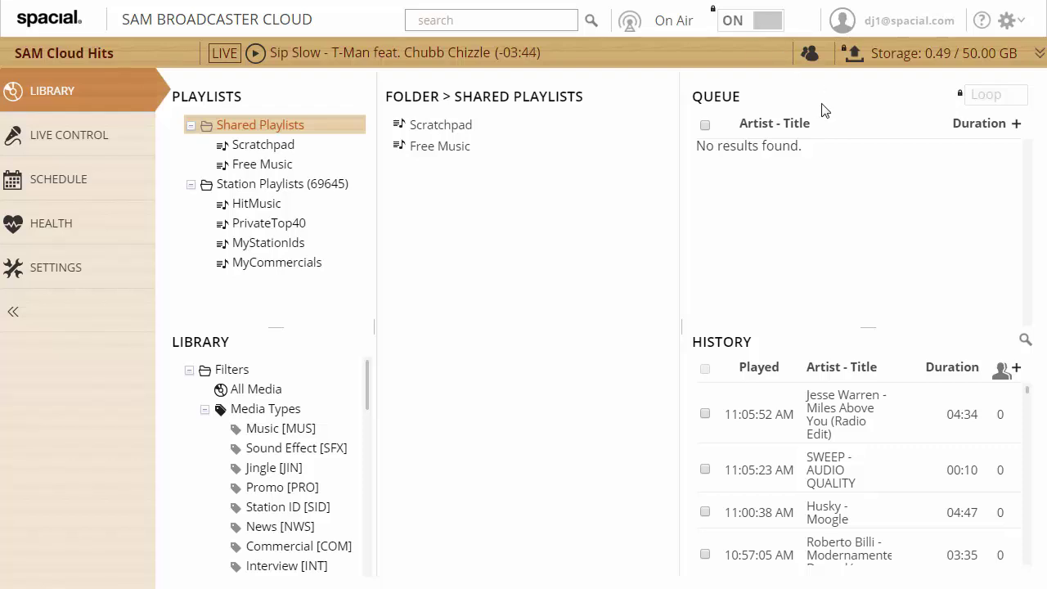
Step: Check the queue and Free Music playlist context menus, then go to Live Control
{"action": "right_click", "coordinate": [775, 183]}
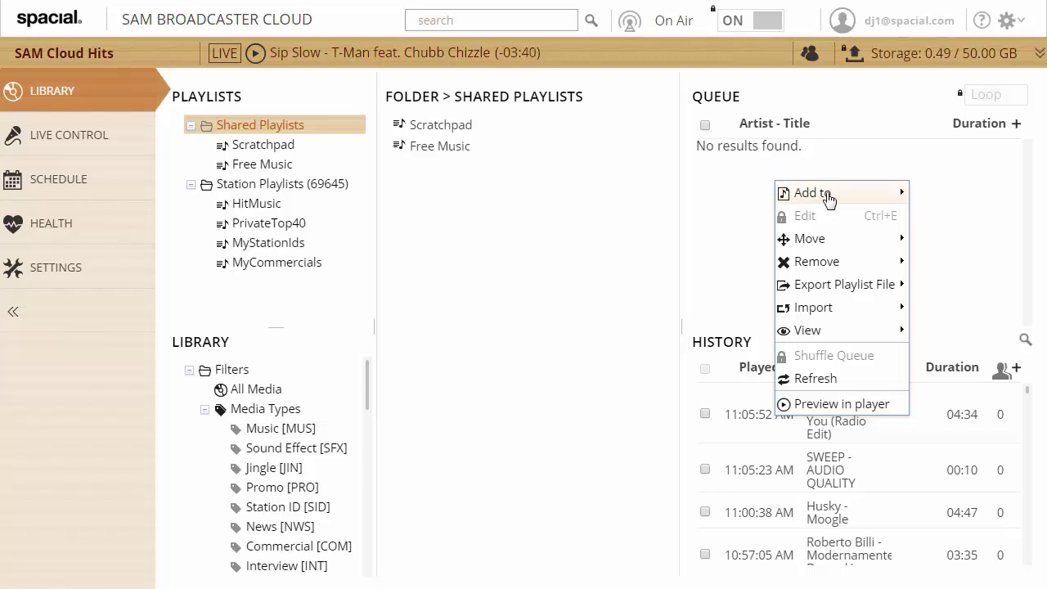
{"action": "mouse_move", "coordinate": [844, 240]}
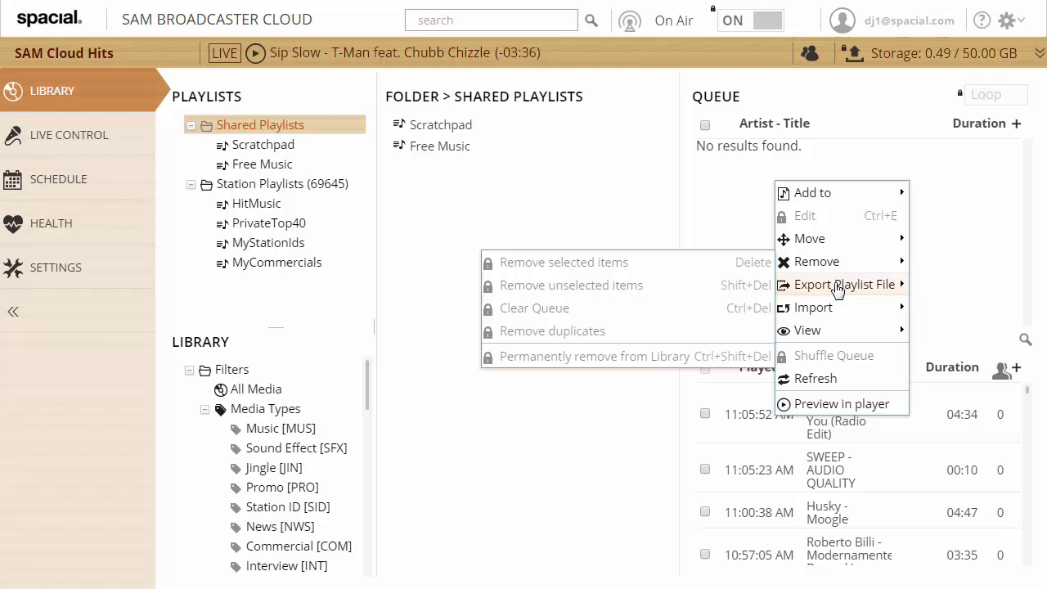
{"action": "mouse_move", "coordinate": [837, 287]}
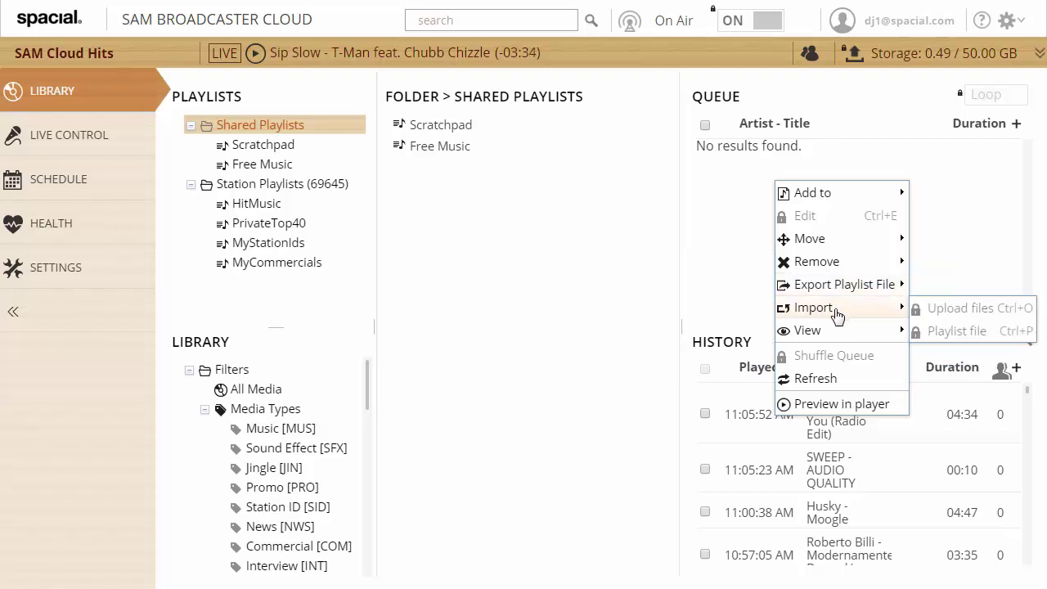
{"action": "mouse_move", "coordinate": [844, 337]}
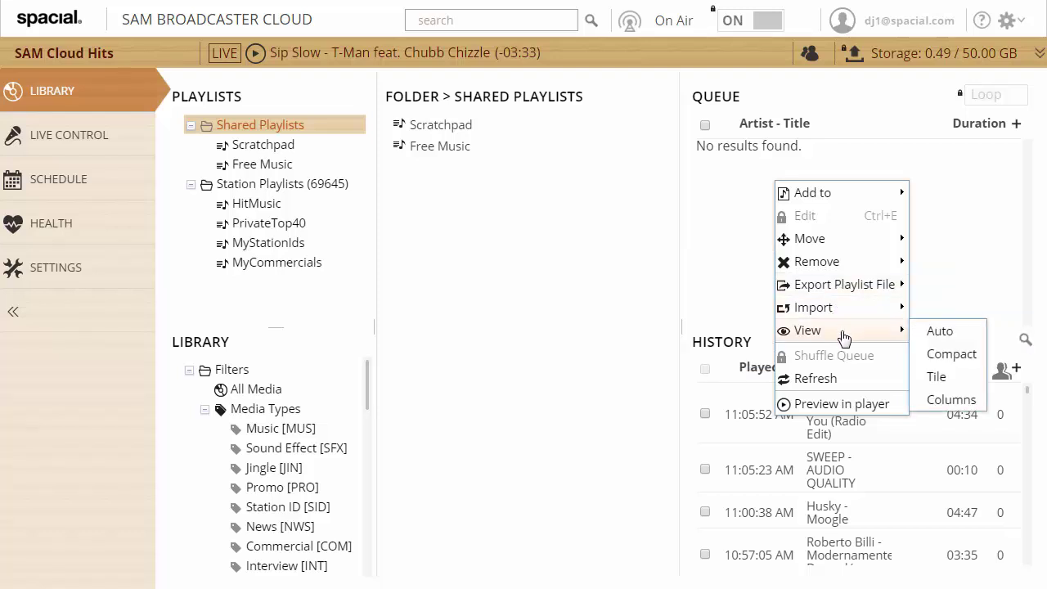
{"action": "left_click", "coordinate": [712, 237]}
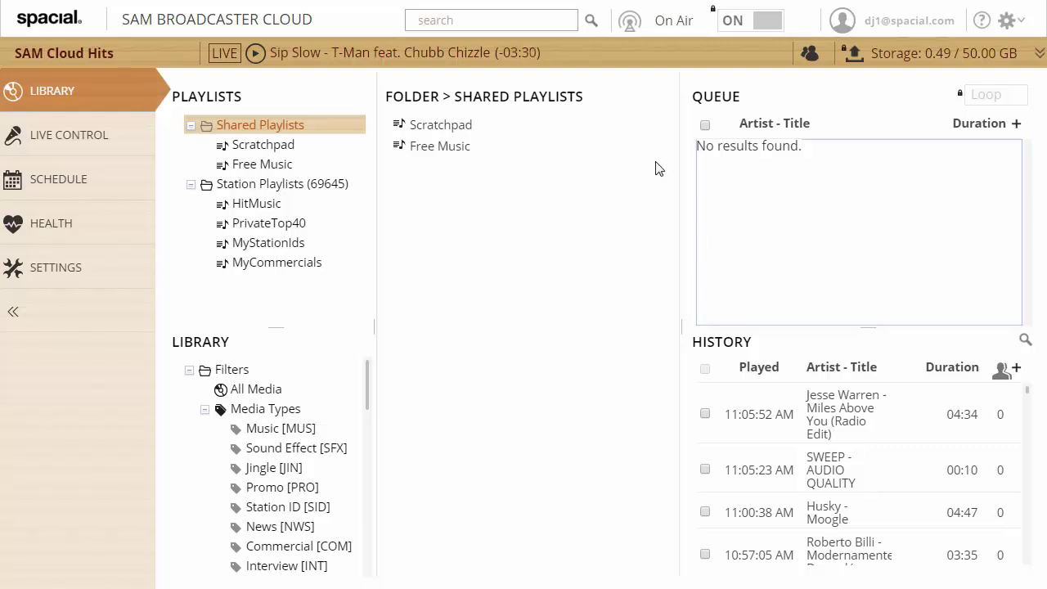
{"action": "right_click", "coordinate": [251, 162]}
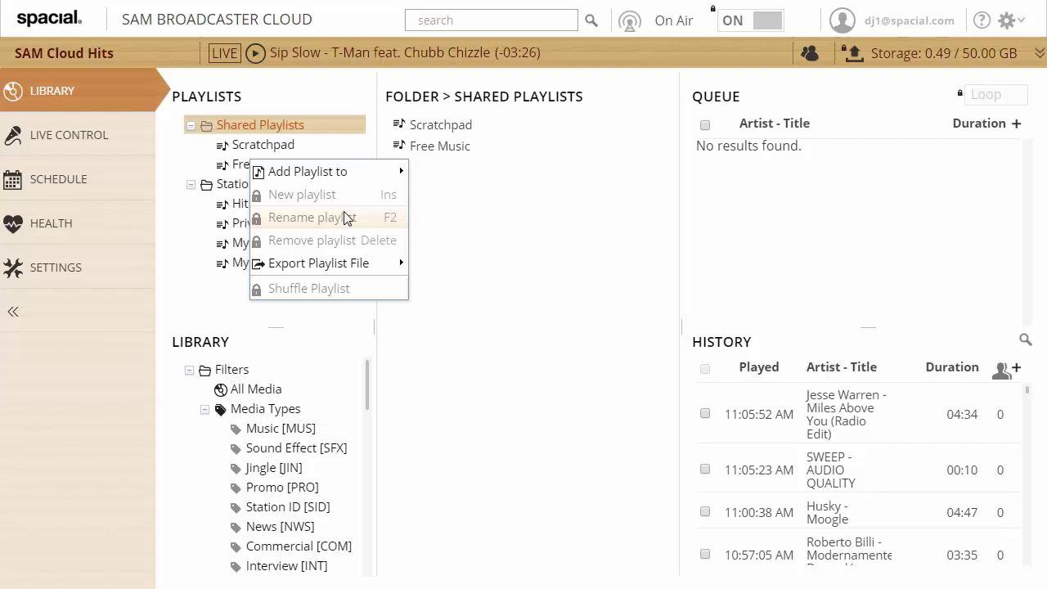
{"action": "left_click", "coordinate": [476, 202]}
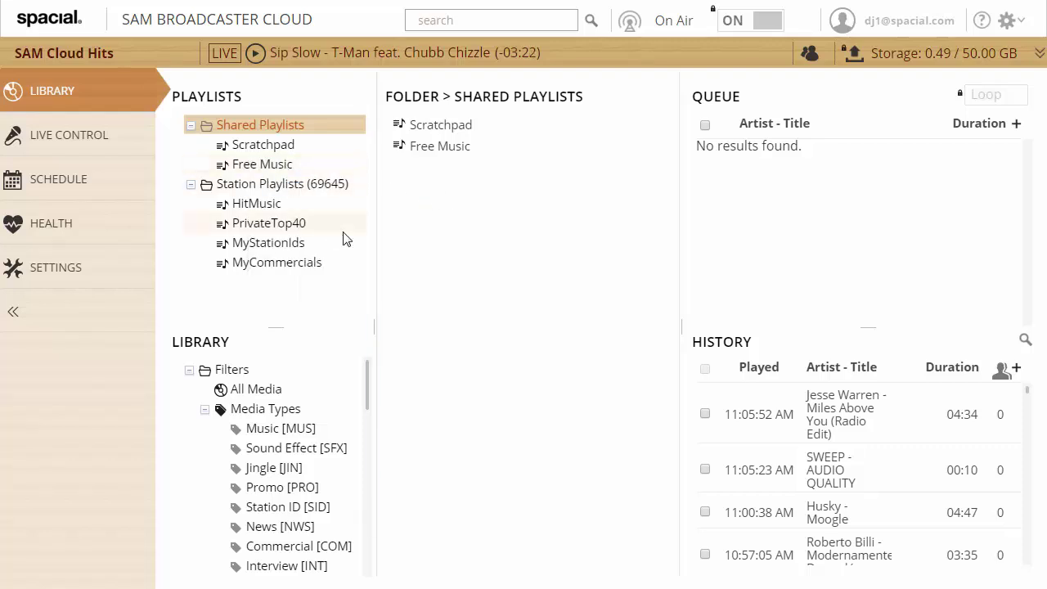
{"action": "left_click", "coordinate": [101, 145]}
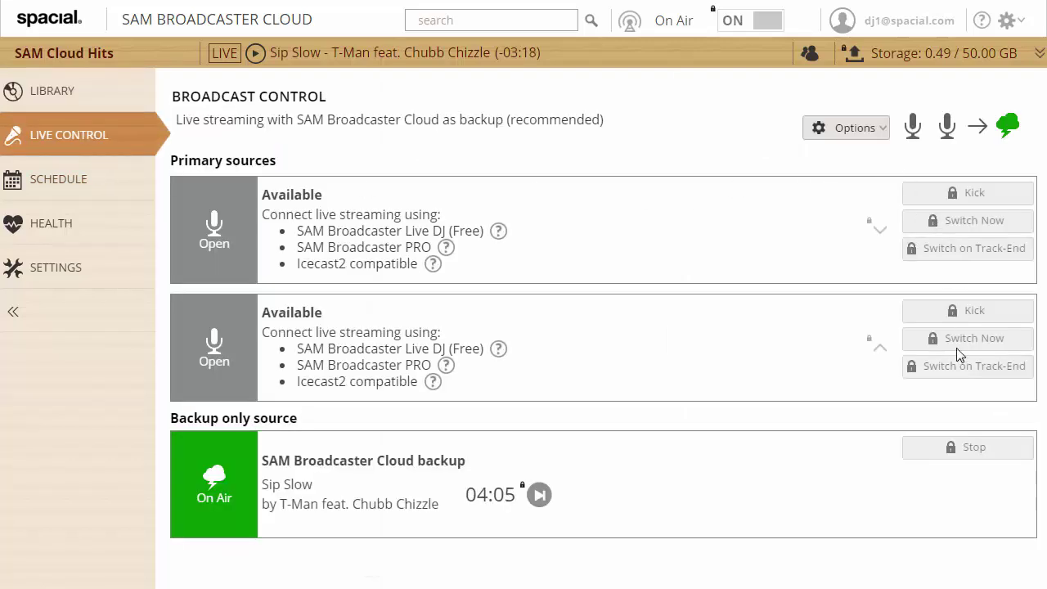
Step: Browse playblocks and Separation Rules, then view the Scheduled Events calendar for 18–24 Oct 2015
{"action": "left_click", "coordinate": [82, 188]}
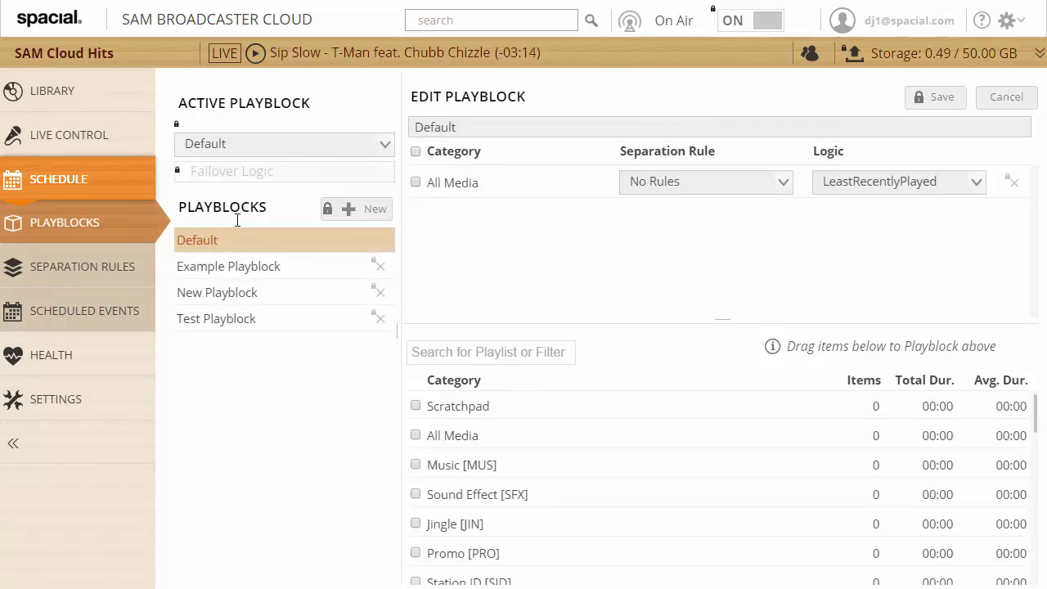
{"action": "left_click", "coordinate": [112, 267]}
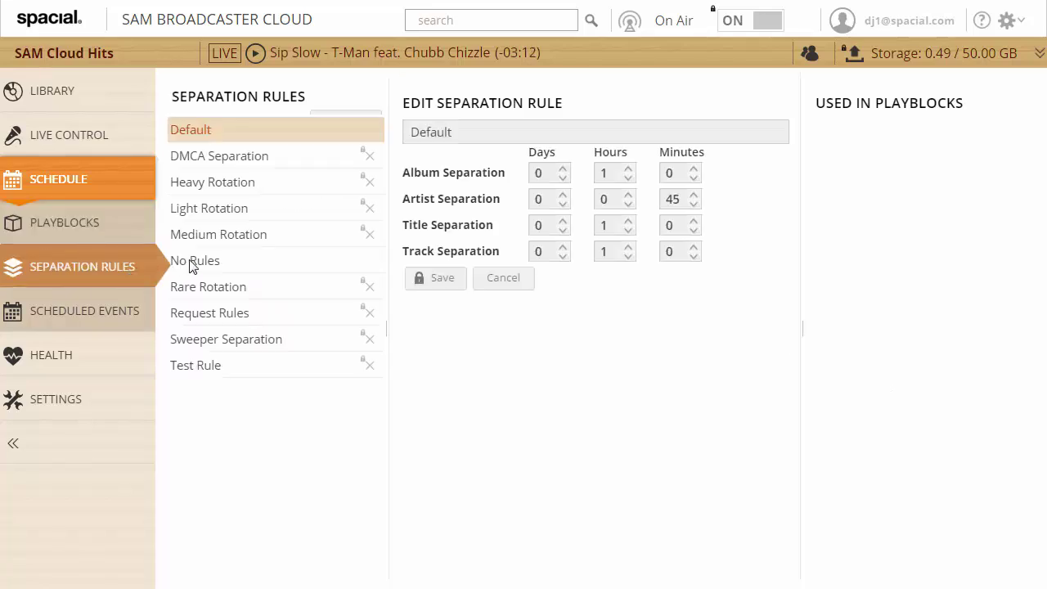
{"action": "left_click", "coordinate": [114, 311]}
{"action": "right_click", "coordinate": [433, 266]}
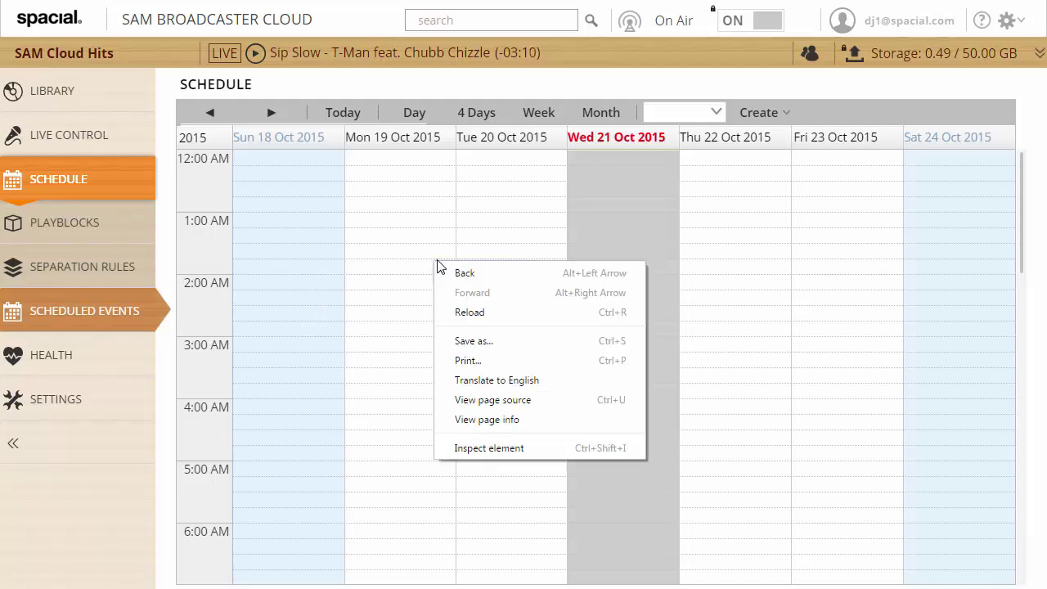
{"action": "right_click", "coordinate": [403, 282]}
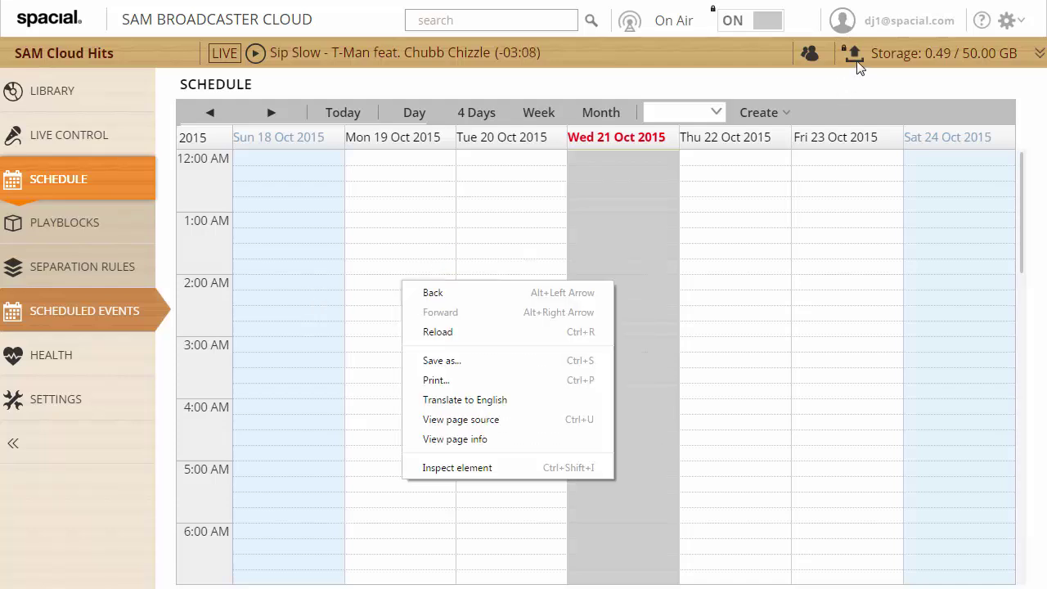
{"action": "left_click", "coordinate": [851, 89]}
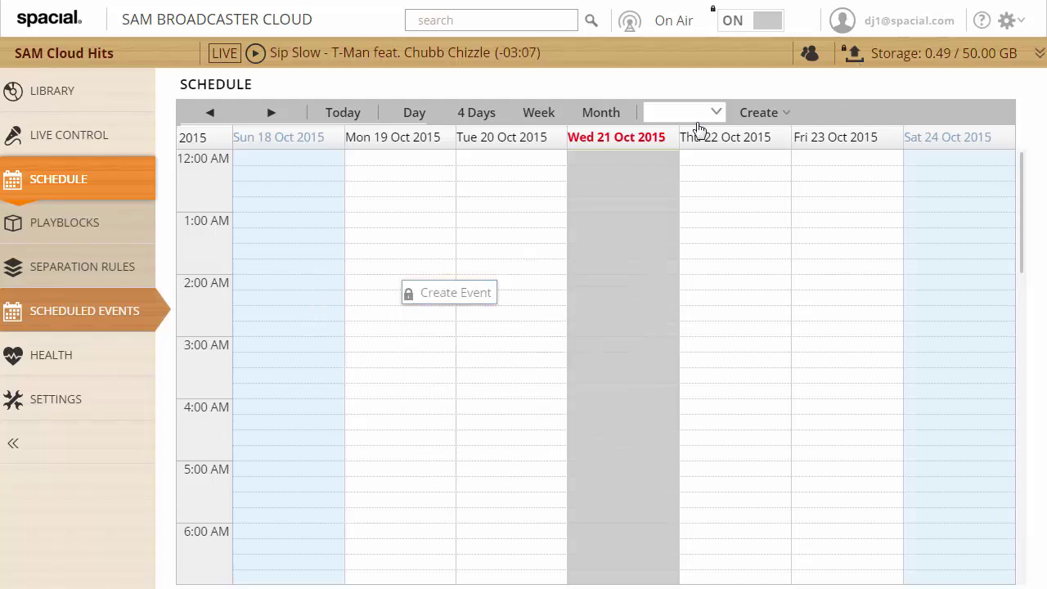
Step: Review the DJ permission tables, toggling station Access, then return to the Library
{"action": "left_click", "coordinate": [66, 399]}
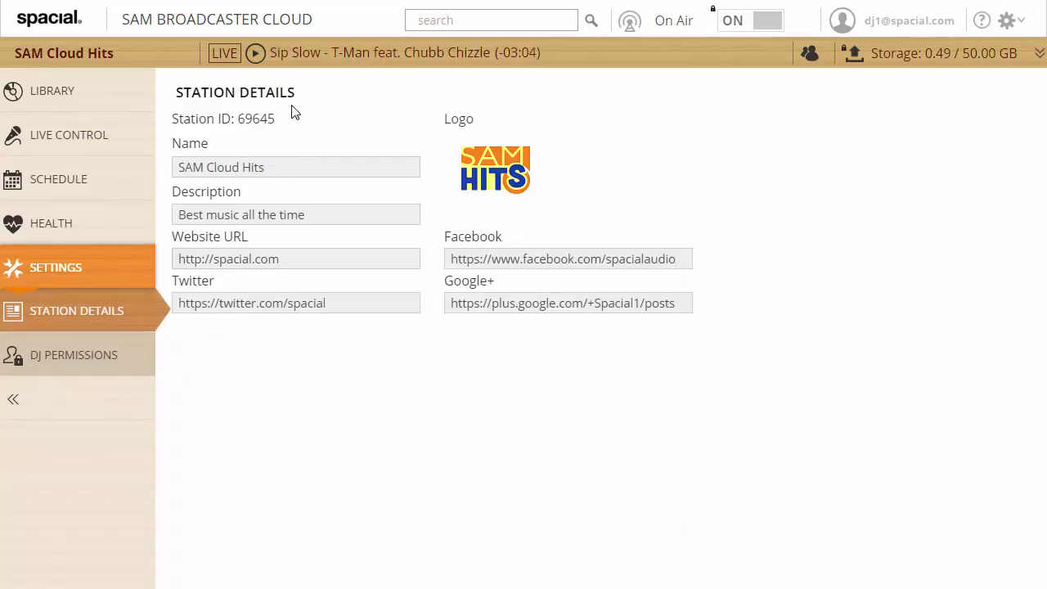
{"action": "left_click", "coordinate": [104, 358]}
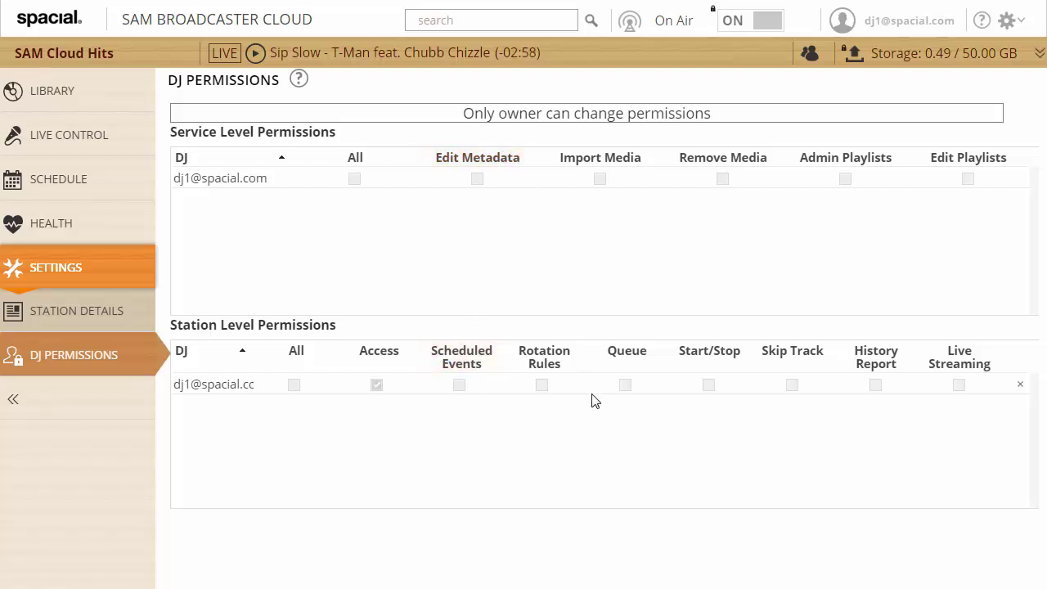
{"action": "left_click", "coordinate": [377, 385]}
{"action": "left_click", "coordinate": [106, 93]}
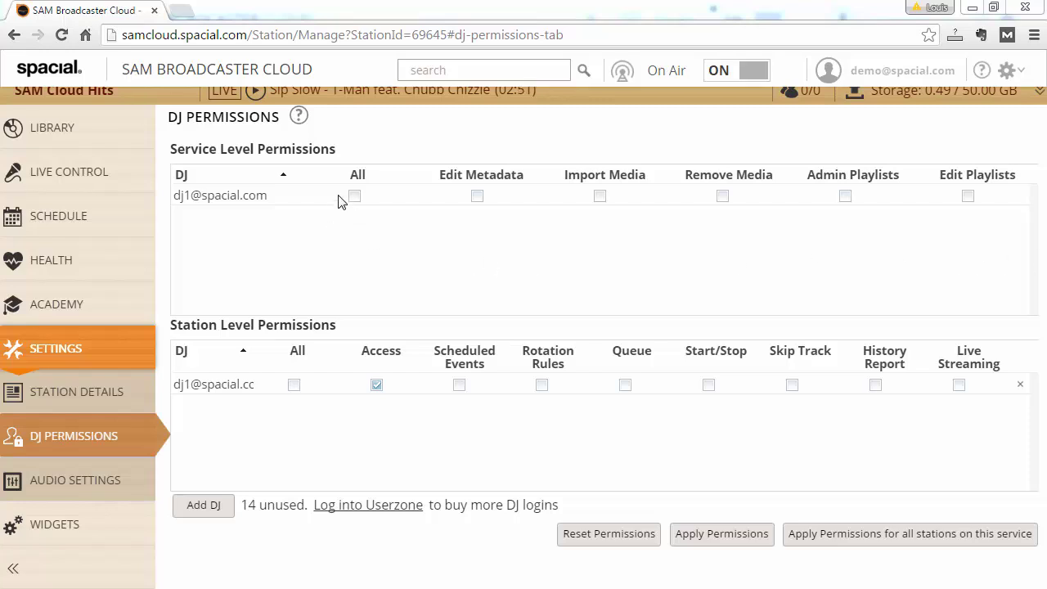
Step: Tick All in both service- and station-level permission tables and apply them
{"action": "left_click", "coordinate": [354, 196]}
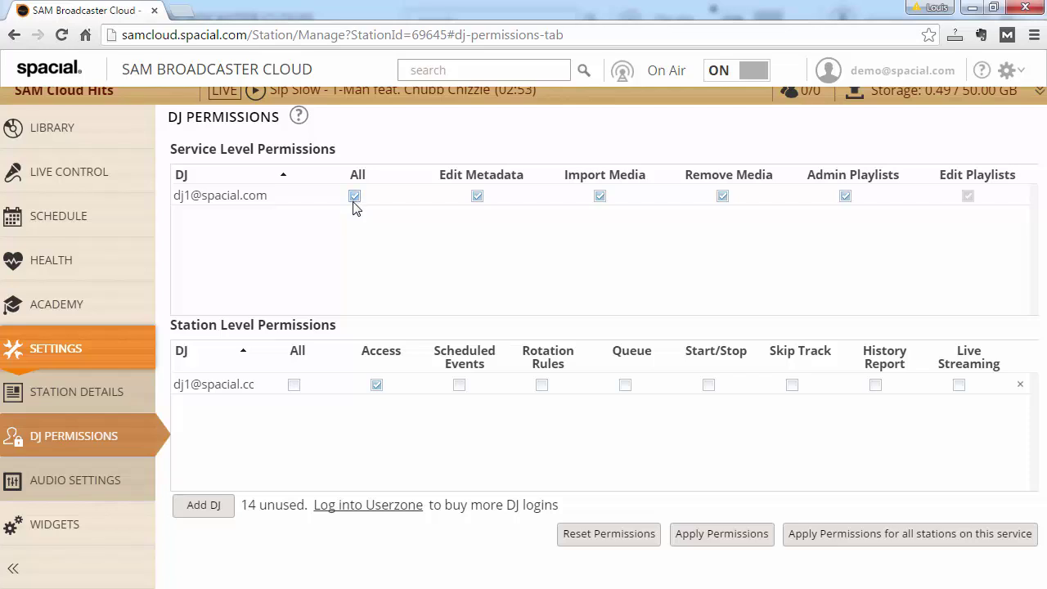
{"action": "left_click", "coordinate": [294, 386]}
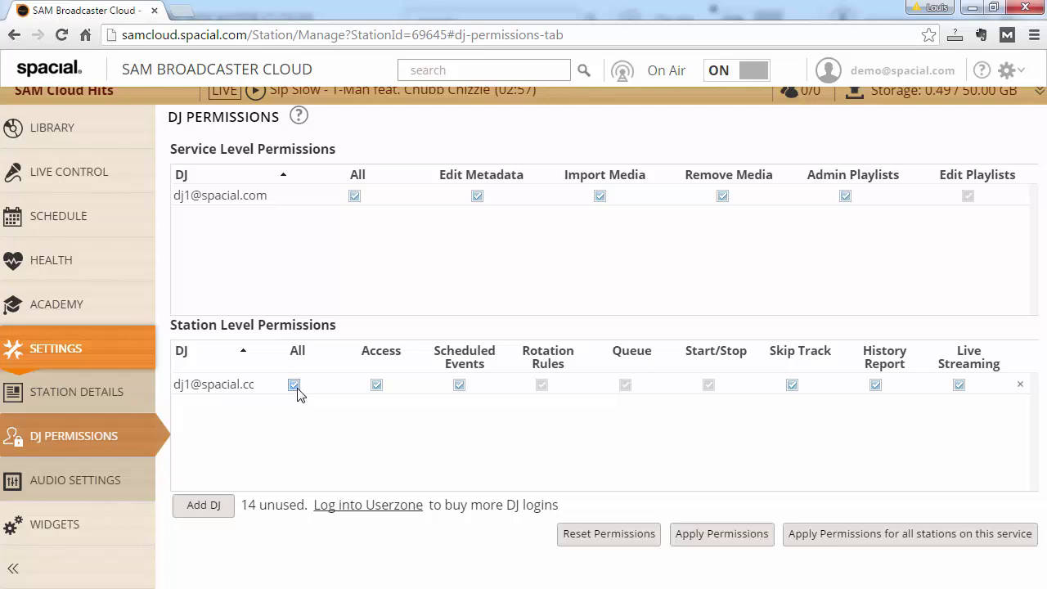
{"action": "left_click", "coordinate": [718, 543]}
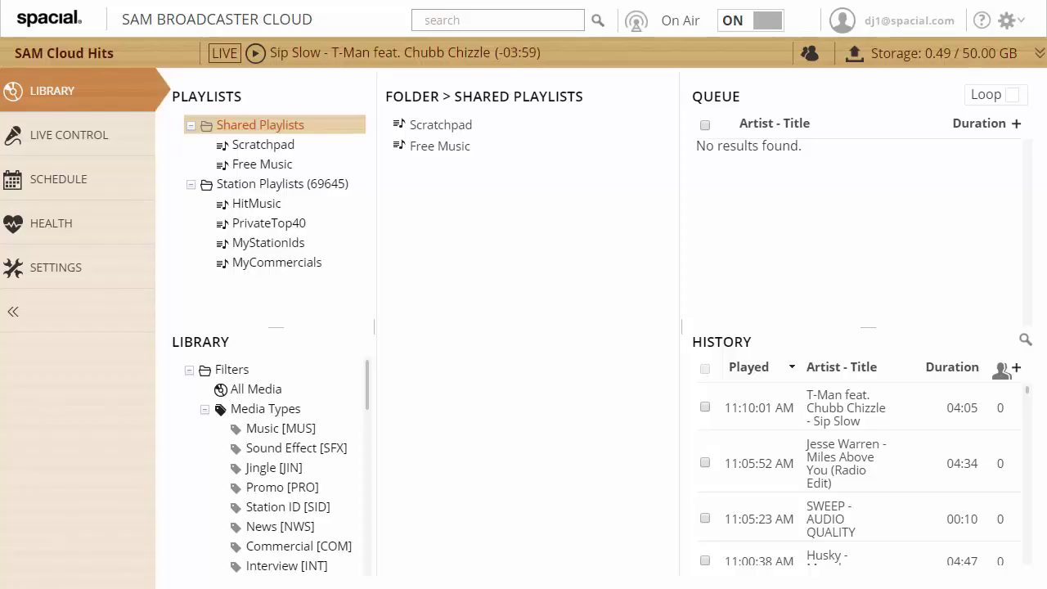
Step: Check the queue's right-click options, then drag OTY - UMMD from the Free Music playlist into the queue
{"action": "right_click", "coordinate": [728, 221]}
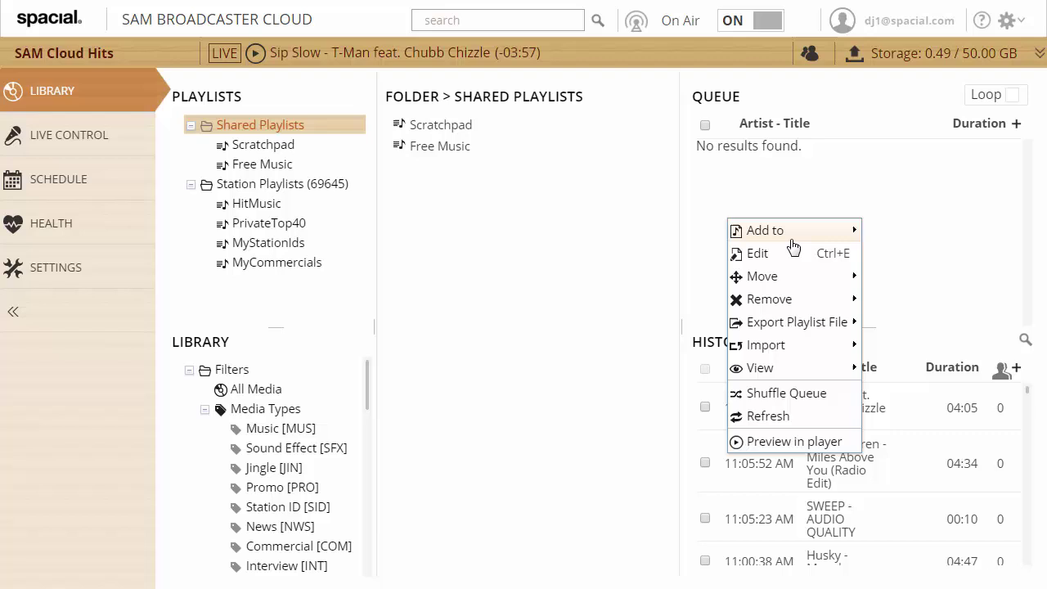
{"action": "mouse_move", "coordinate": [791, 280]}
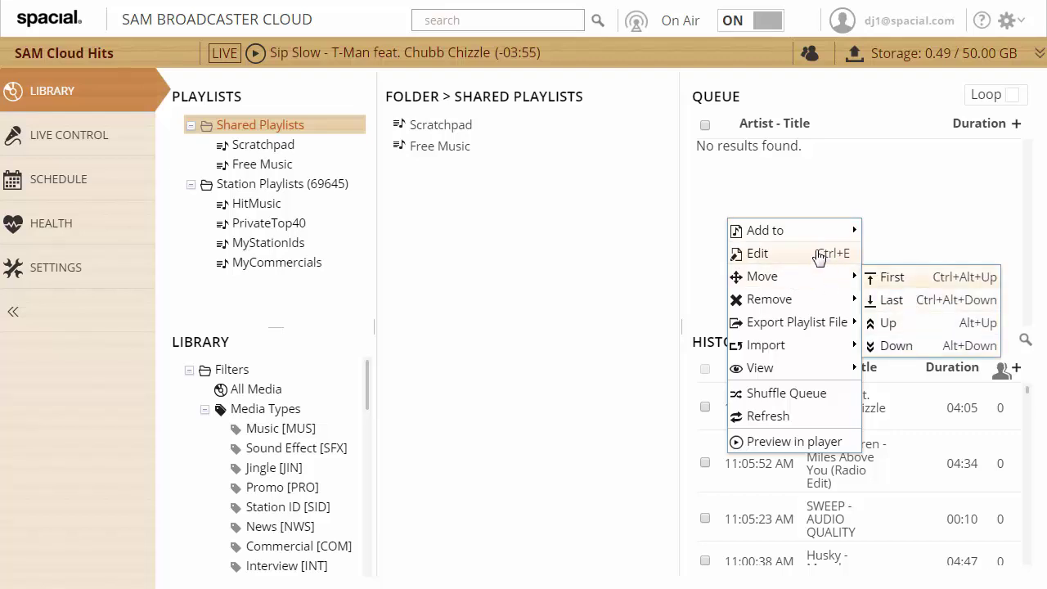
{"action": "mouse_move", "coordinate": [777, 221]}
{"action": "left_click", "coordinate": [276, 145]}
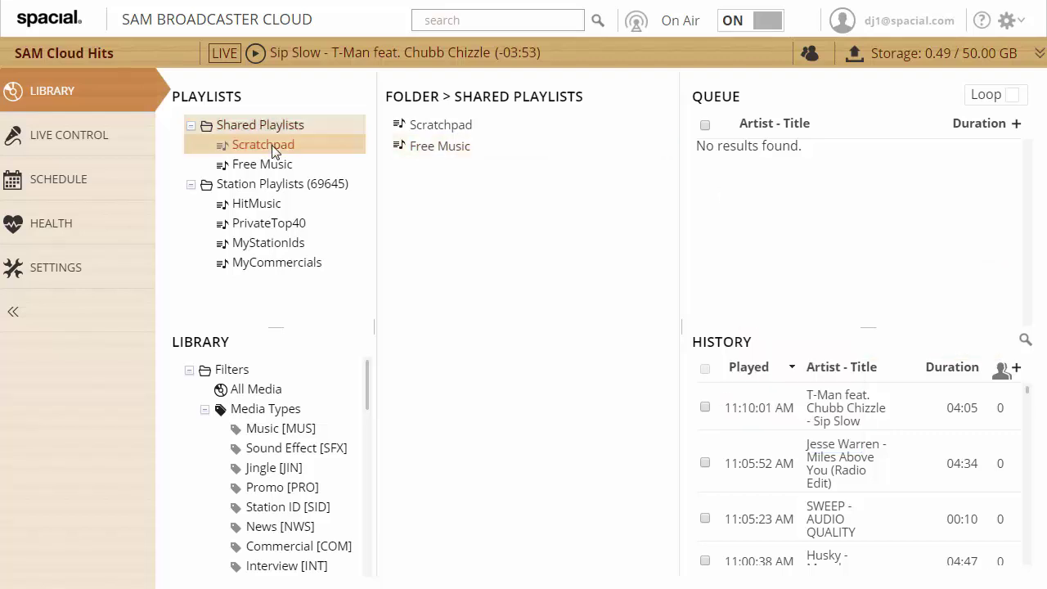
{"action": "left_click", "coordinate": [298, 166]}
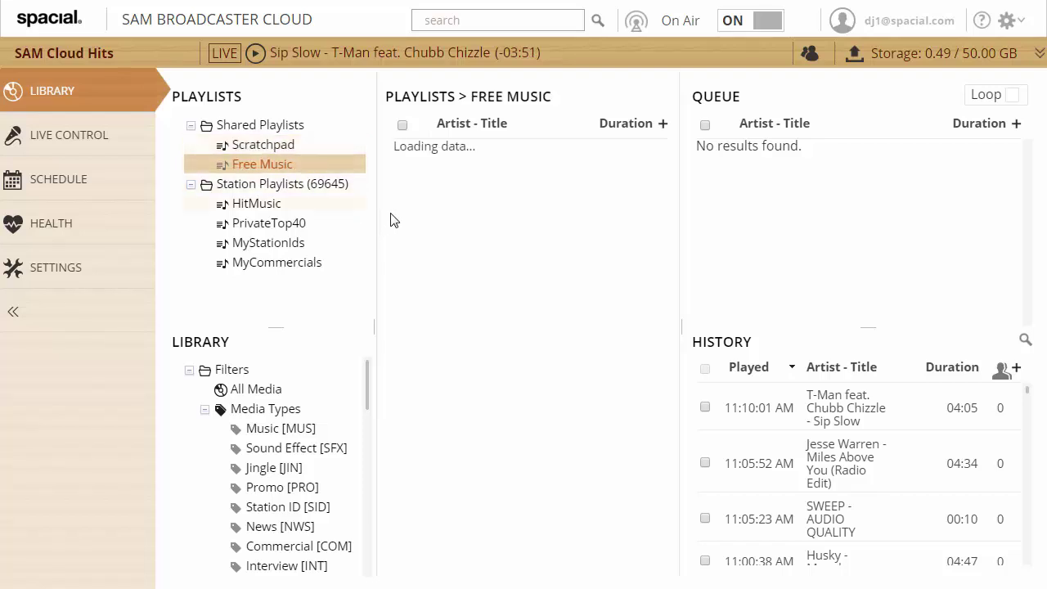
{"action": "left_click_drag", "start_coordinate": [444, 221], "coordinate": [814, 247]}
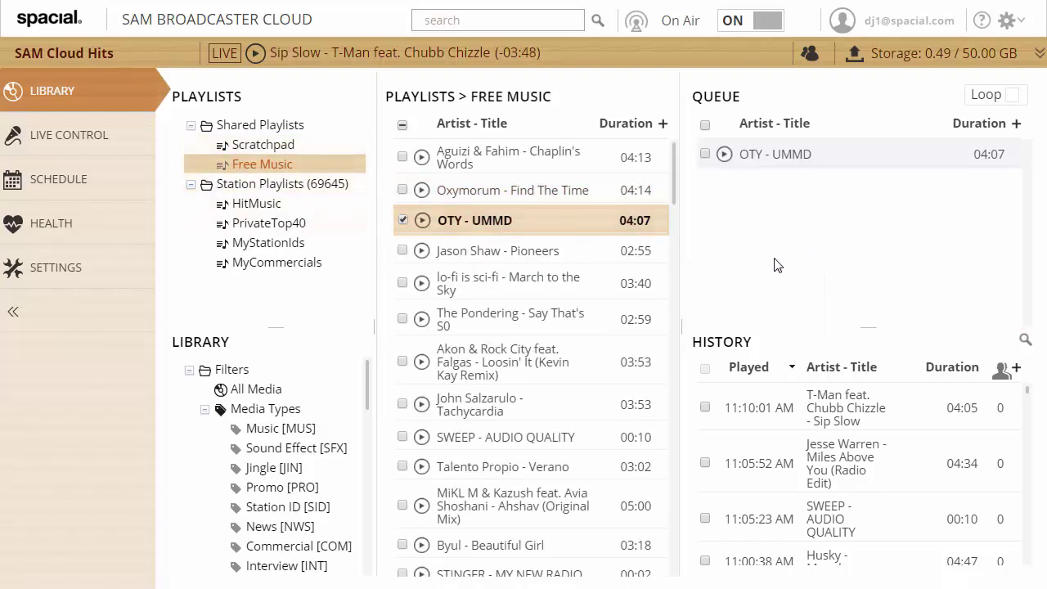
{"action": "left_click", "coordinate": [92, 272]}
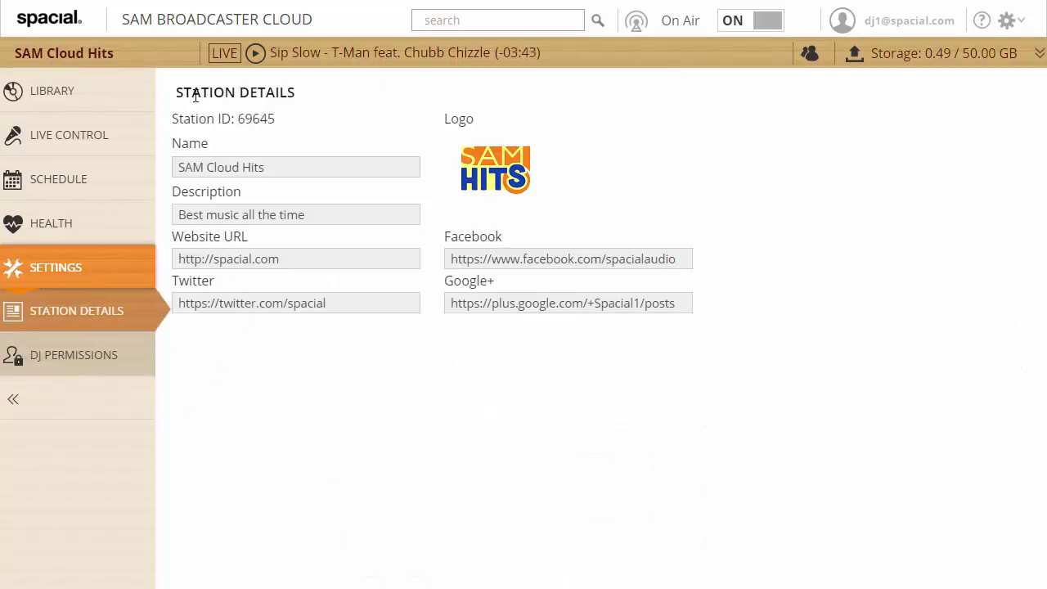
{"action": "left_click", "coordinate": [112, 357]}
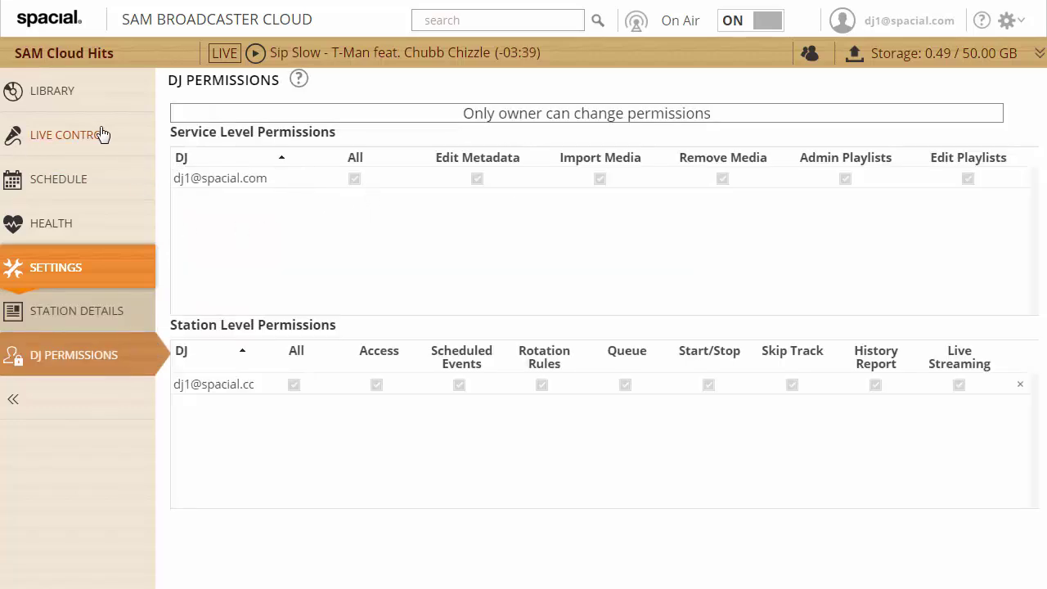
{"action": "left_click", "coordinate": [91, 105]}
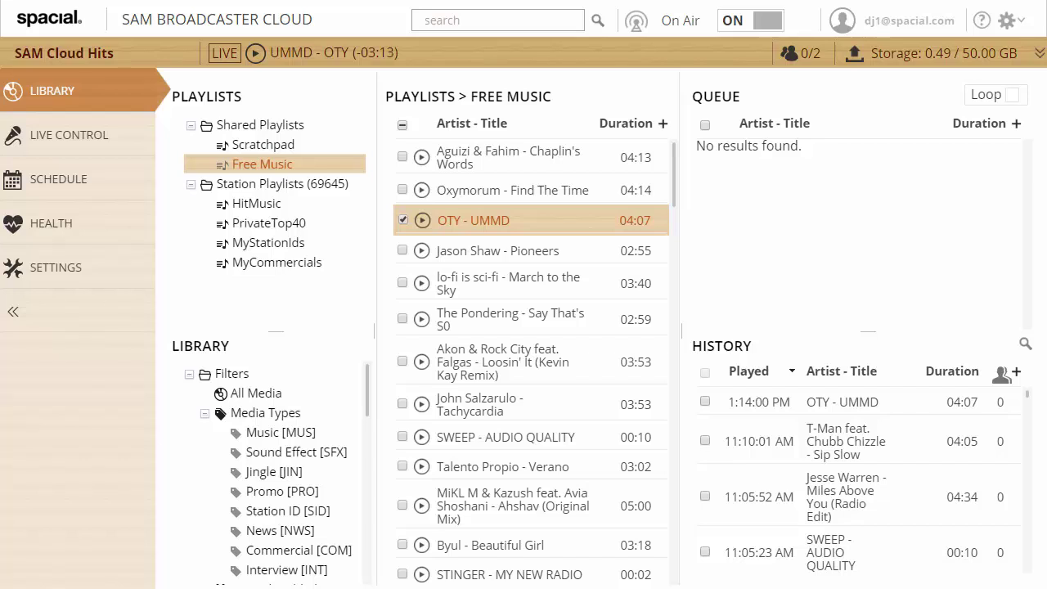
Step: Drag Jason Shaw's Pioneers, then Akon & Rock City's Loosin' It, from Free Music into the queue
{"action": "left_click_drag", "start_coordinate": [573, 242], "coordinate": [772, 243]}
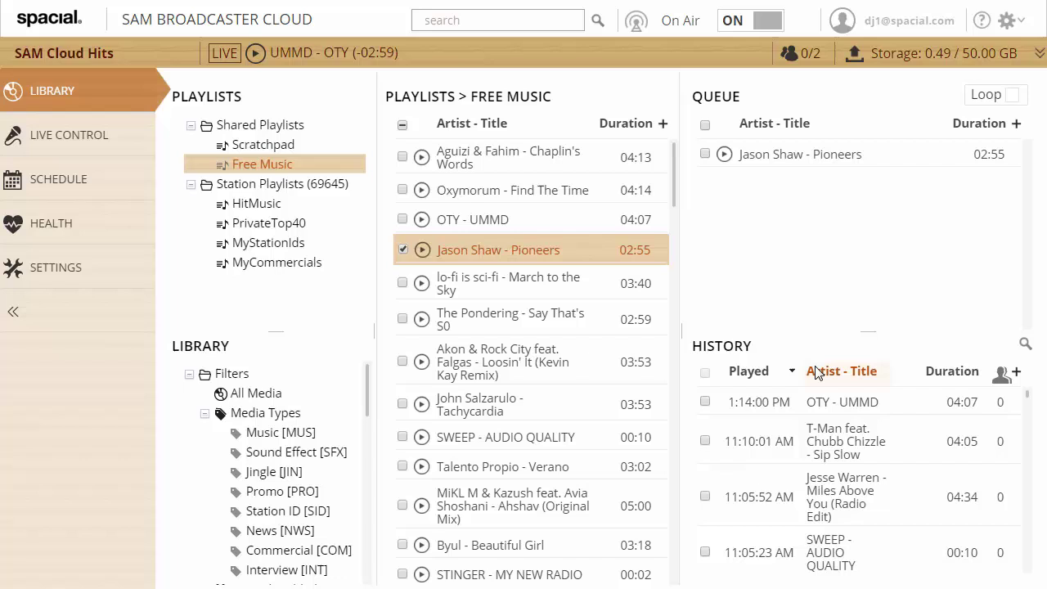
{"action": "left_click_drag", "start_coordinate": [525, 360], "coordinate": [847, 279]}
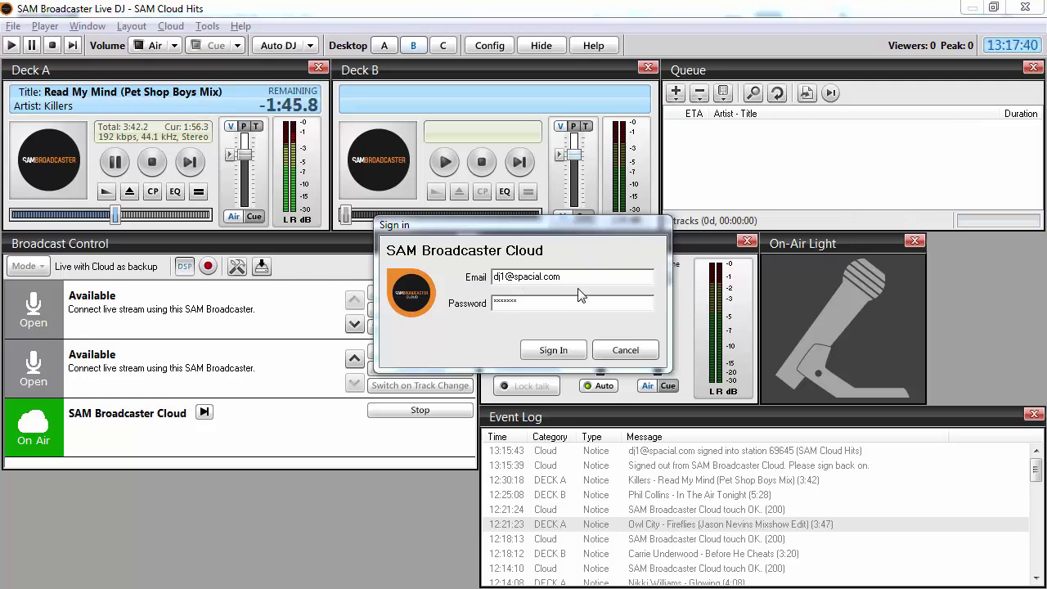
Step: Cancel the SAM Broadcaster Cloud sign-in dialog
{"action": "left_click", "coordinate": [619, 348]}
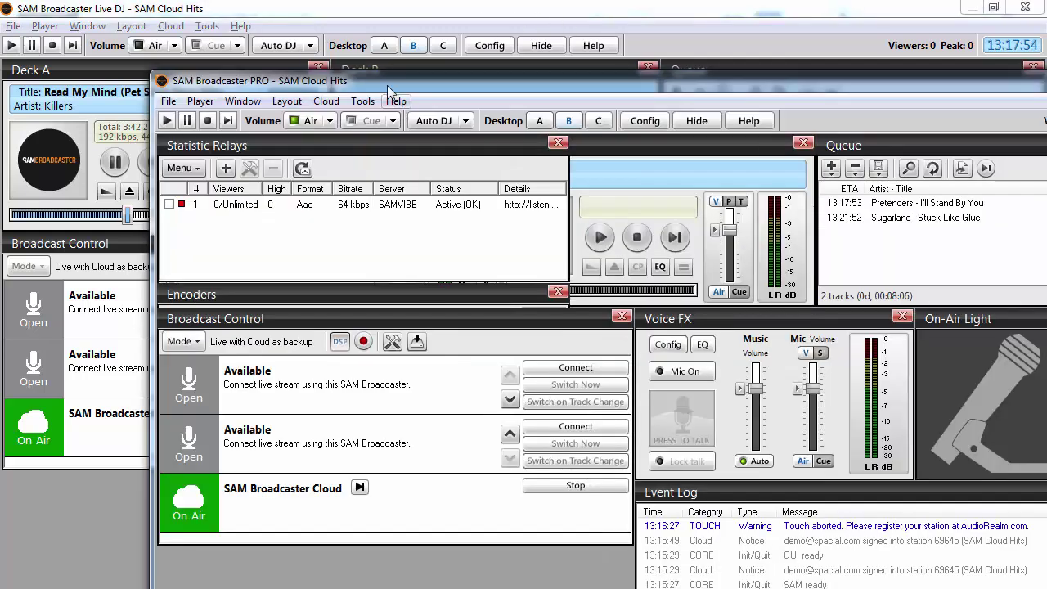
Step: Open Cloud > Switch User and cancel the sign-in, keeping the current demo account
{"action": "left_click", "coordinate": [326, 100]}
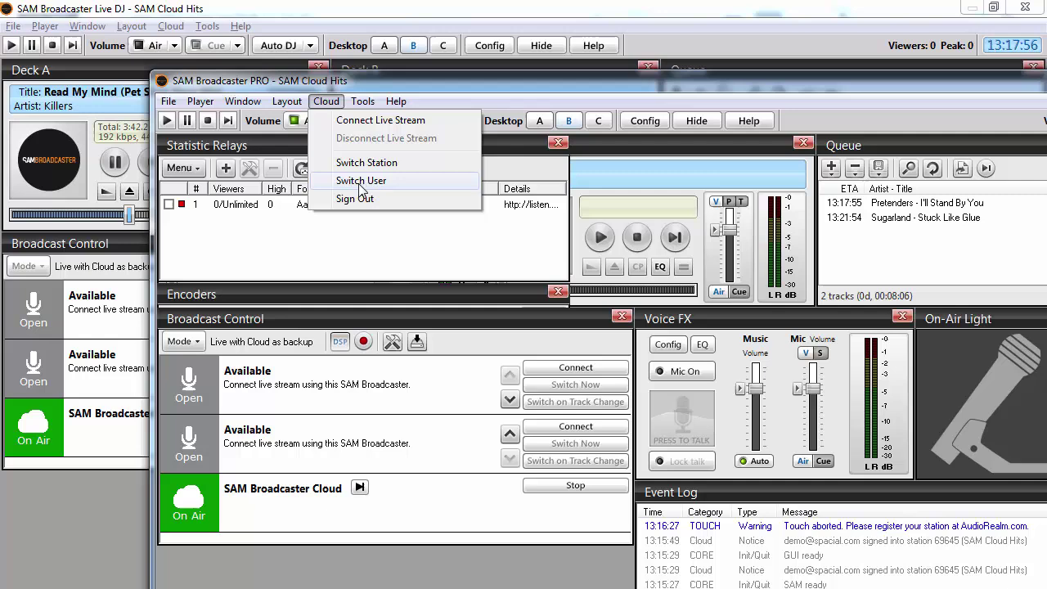
{"action": "left_click", "coordinate": [361, 181]}
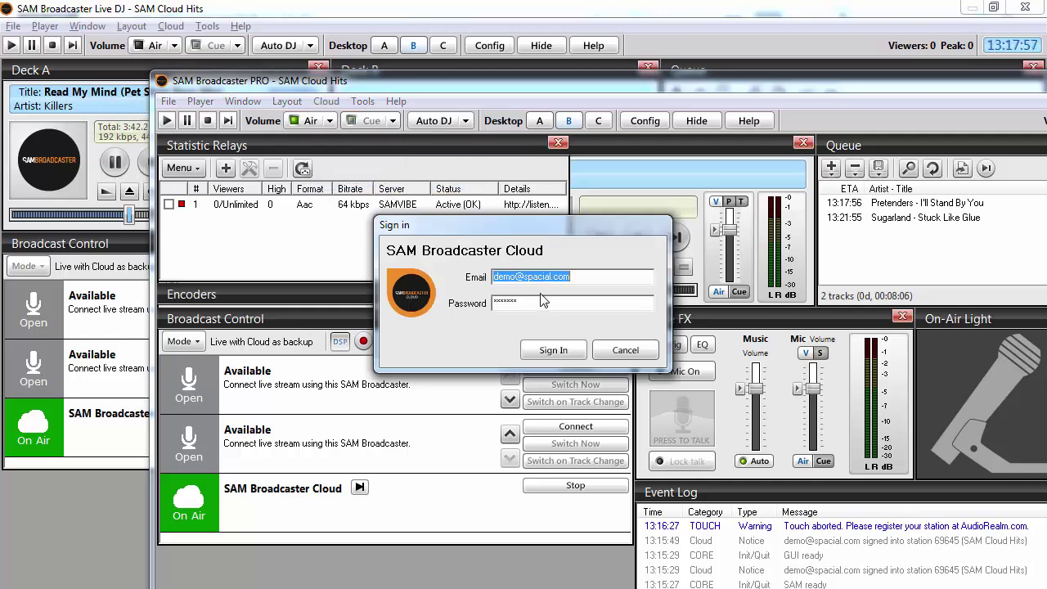
{"action": "left_click", "coordinate": [626, 352]}
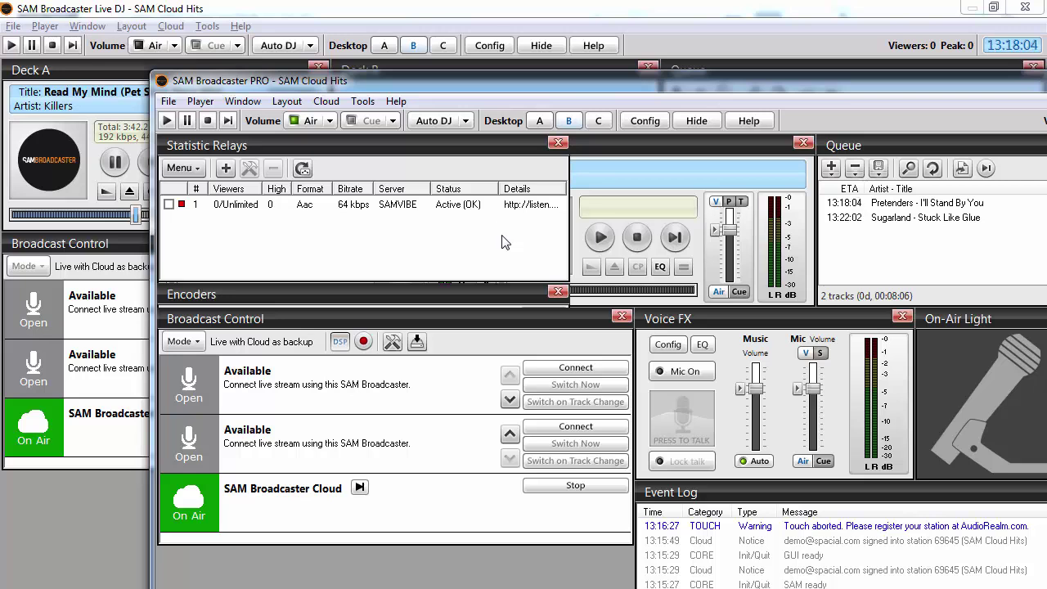
Step: Connect the first encoder to the station, close the air volume control, move the PRO window aside and close it to return to Live DJ
{"action": "left_click", "coordinate": [564, 370]}
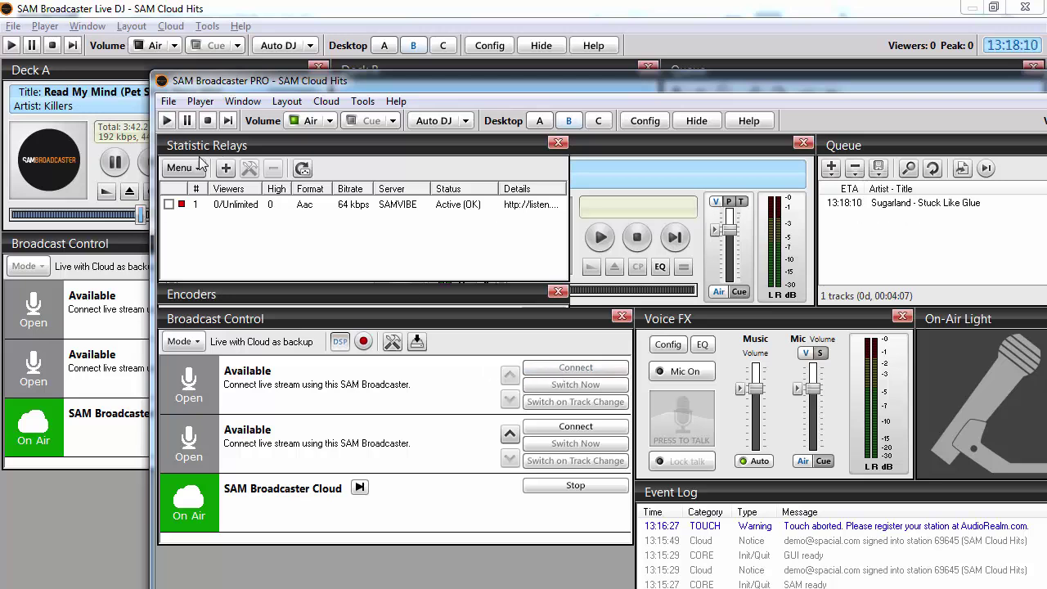
{"action": "left_click", "coordinate": [302, 121]}
{"action": "left_click", "coordinate": [400, 237]}
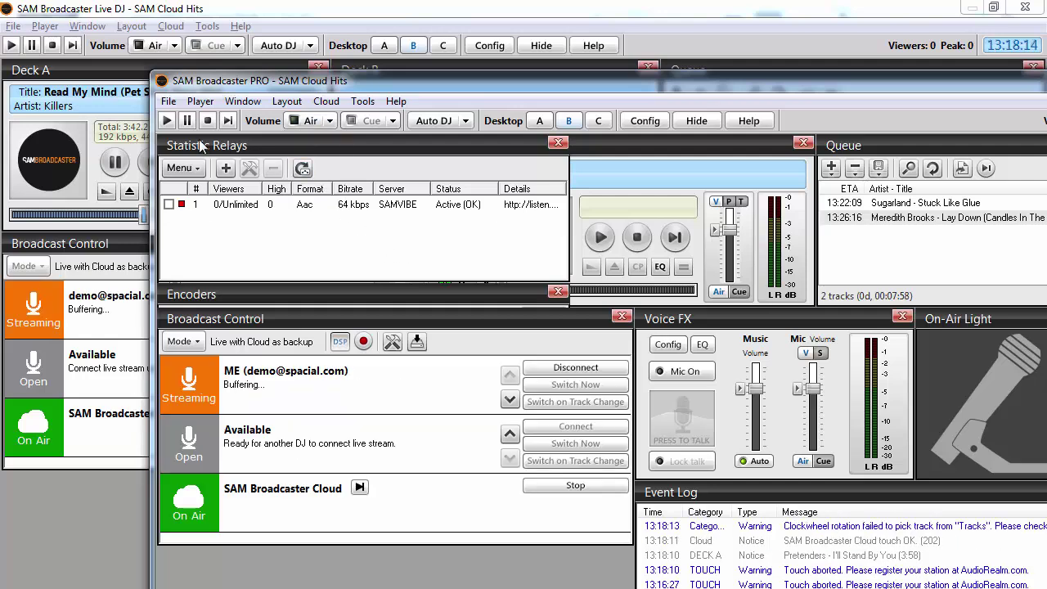
{"action": "left_click_drag", "start_coordinate": [266, 77], "coordinate": [382, 72]}
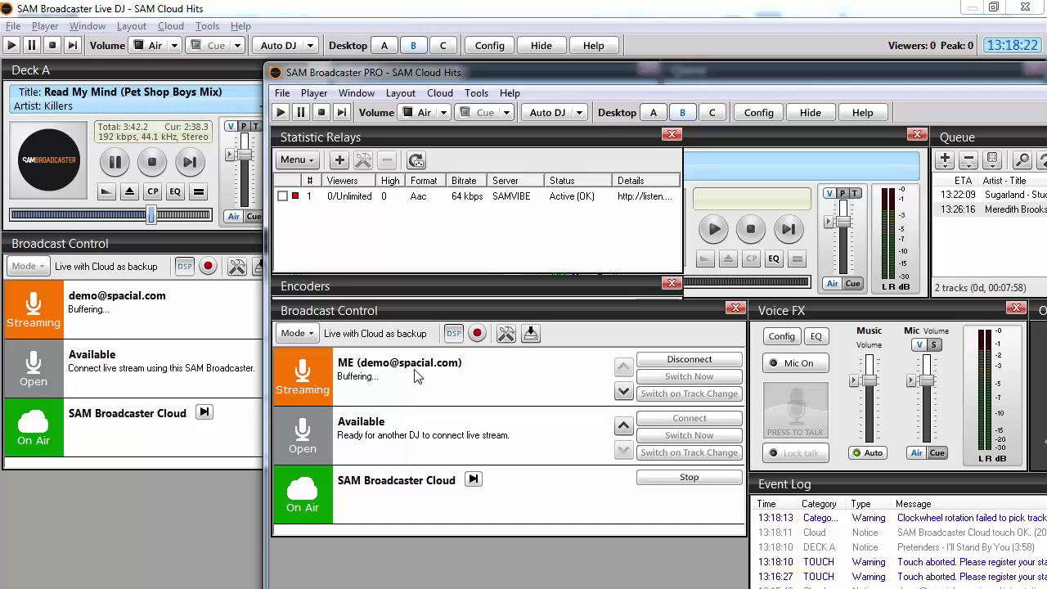
{"action": "key", "text": "alt+F4"}
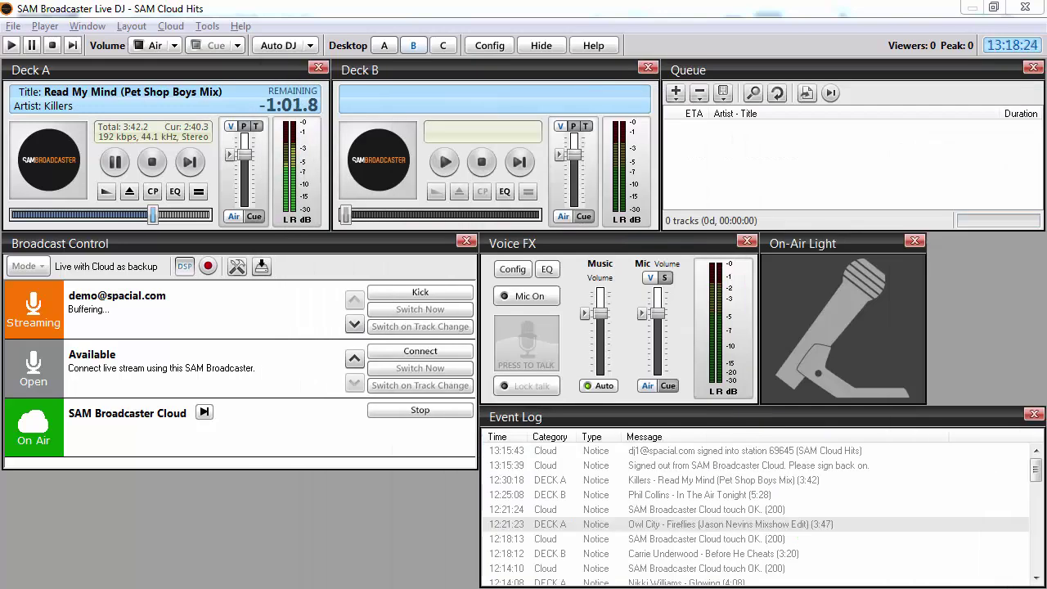
Step: Connect the DJ's live stream on the second Broadcast Control slot and switch it on air now
{"action": "left_click", "coordinate": [432, 354]}
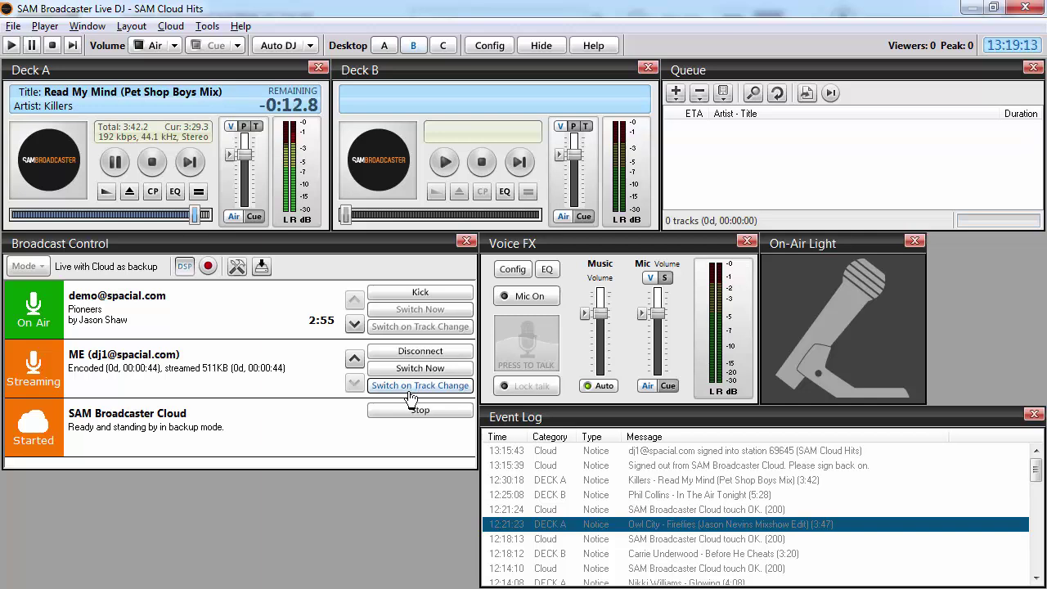
{"action": "left_click", "coordinate": [416, 370]}
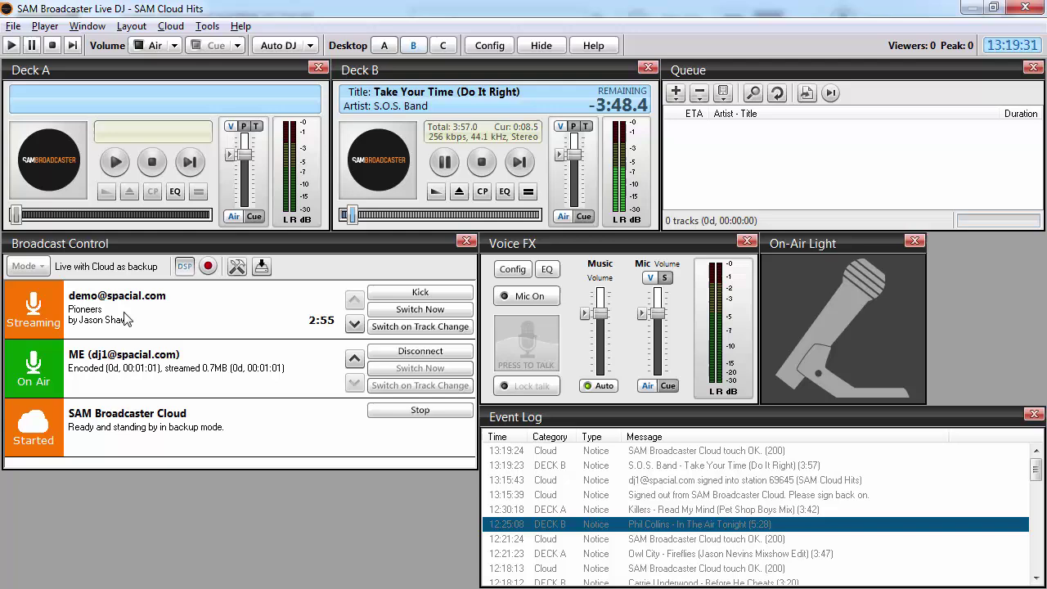
Step: Kick the demo account's stream from Broadcast Control
{"action": "left_click", "coordinate": [396, 294]}
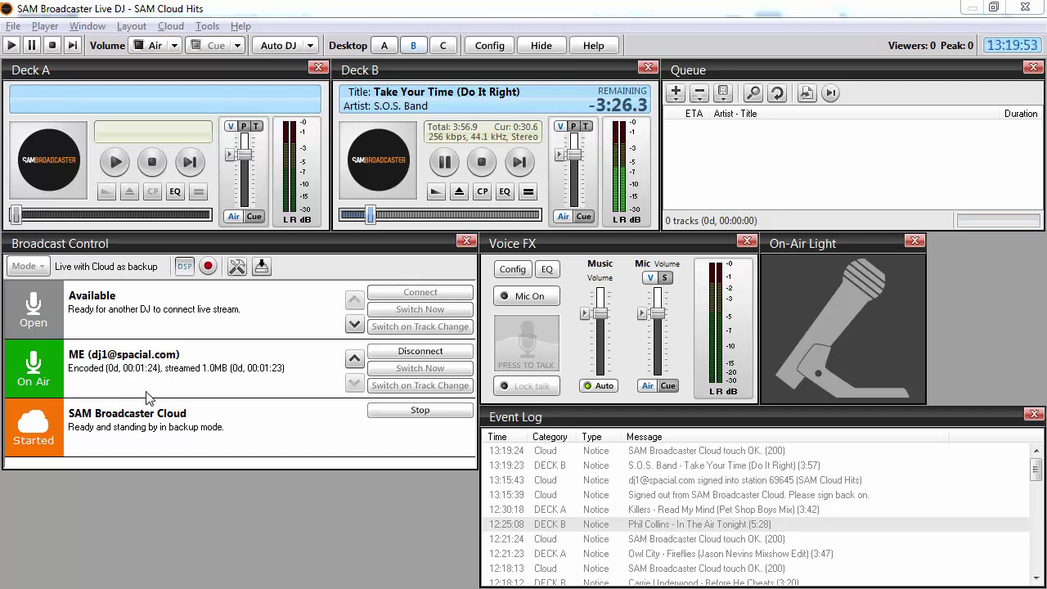
Step: Disconnect the DJ's own ME stream in Broadcast Control
{"action": "left_click", "coordinate": [417, 353]}
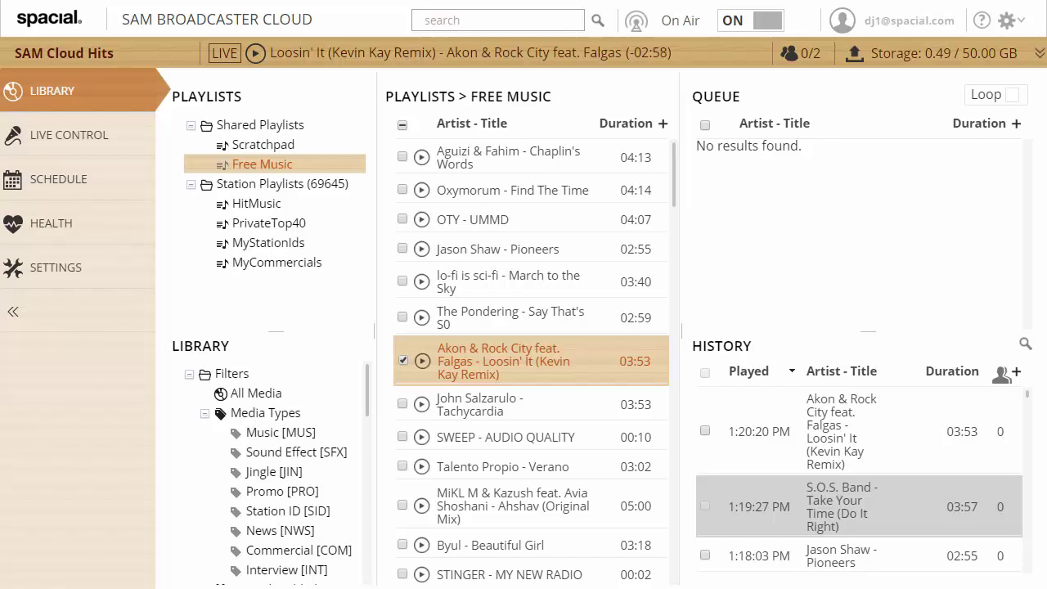
Step: Open Live Control from the left navigation
{"action": "left_click", "coordinate": [131, 148]}
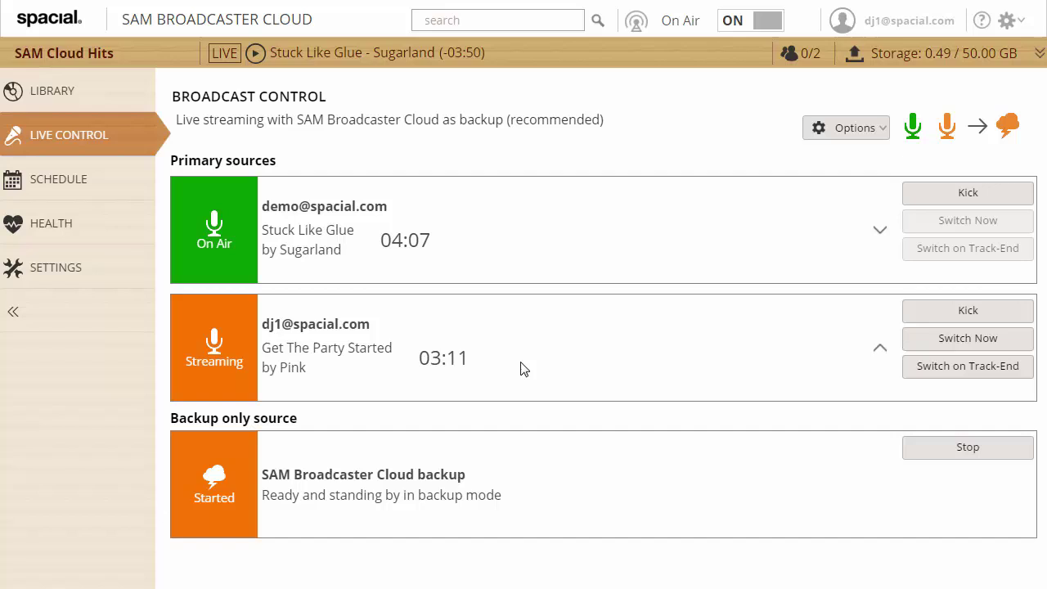
Step: Use Switch Now on the DJ account's Primary source row to put its Pink stream on air
{"action": "left_click", "coordinate": [947, 346]}
{"action": "left_click", "coordinate": [941, 347]}
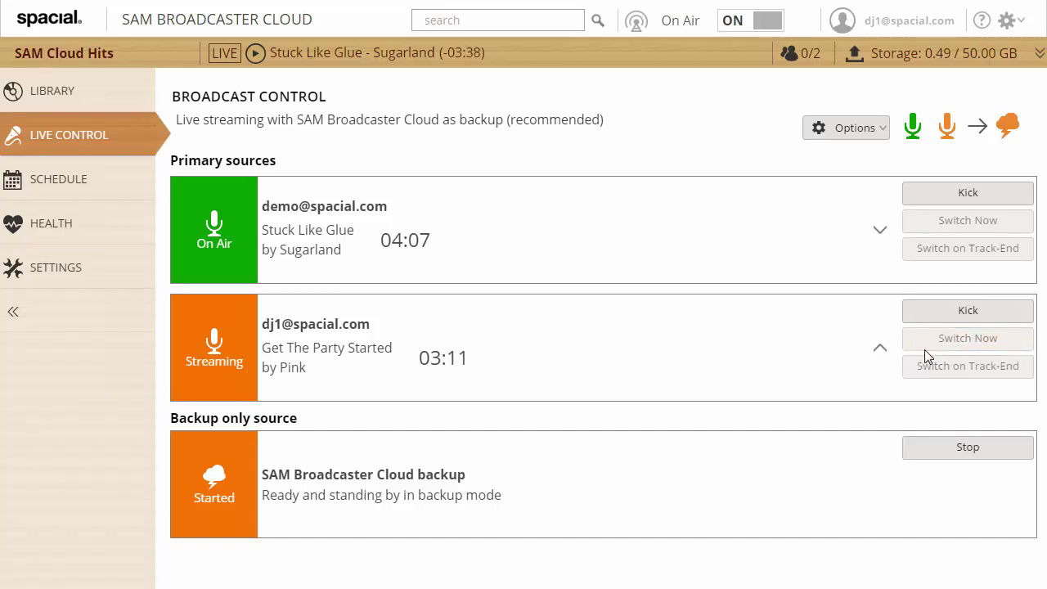